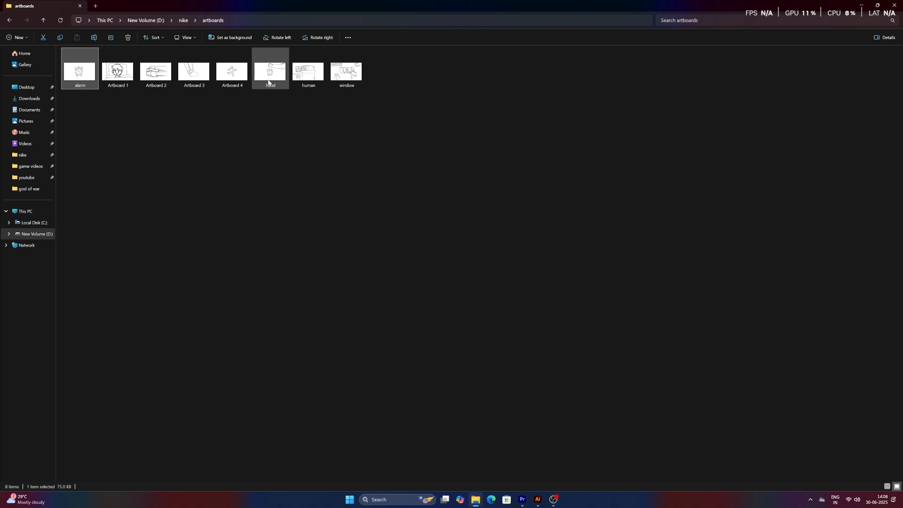
Review the hand, Artboard 1 and human sketches from the artboards folder in the image viewer.
double_click(269, 71)
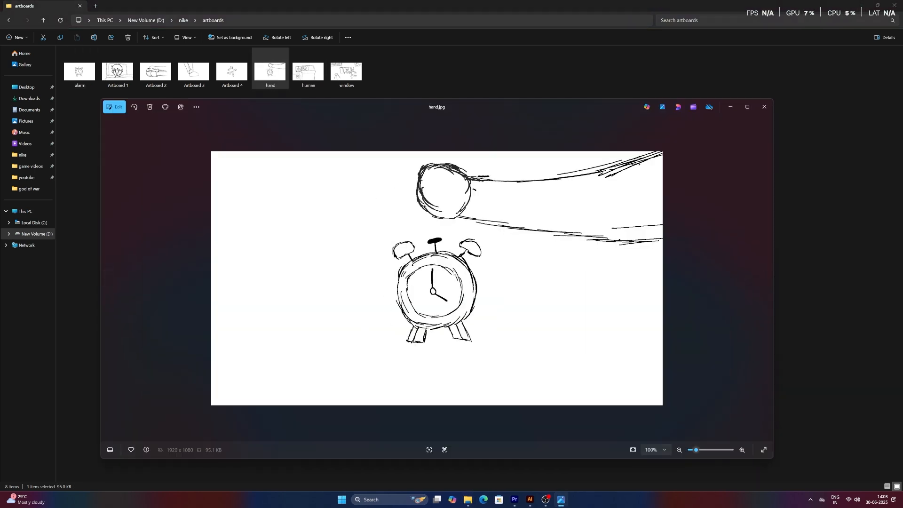
click(769, 104)
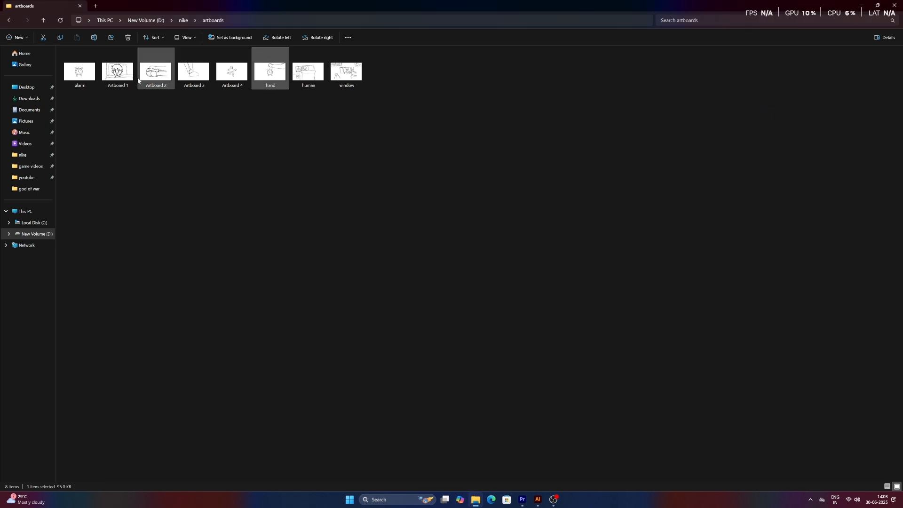
double_click(125, 75)
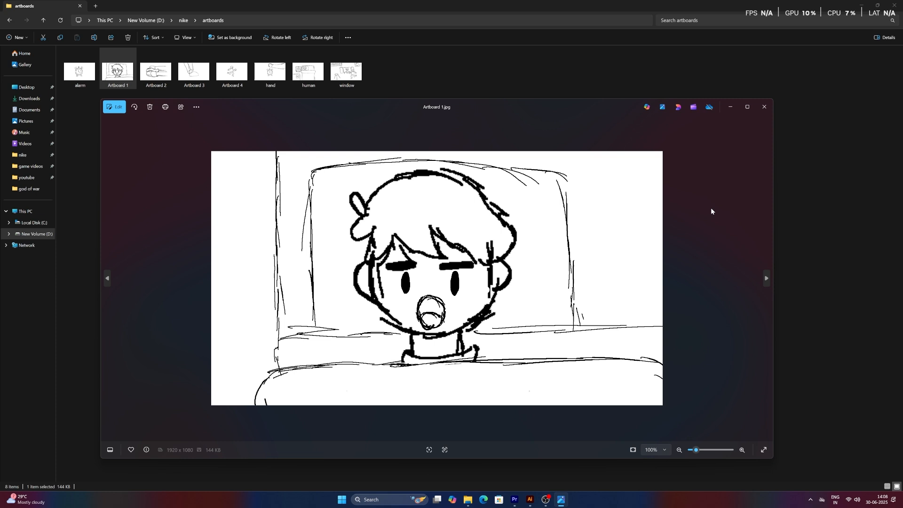
click(760, 111)
double_click(324, 83)
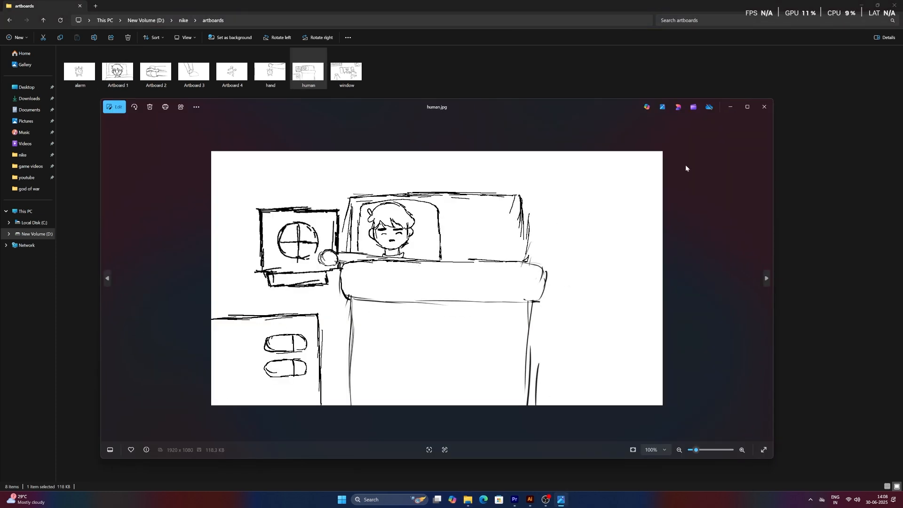
click(767, 107)
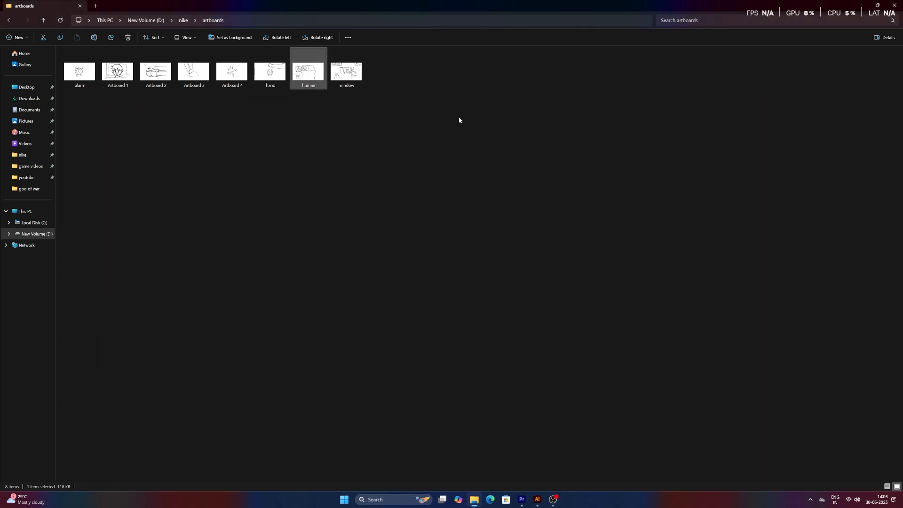
View the window, Artboard 4 and Artboard 2 sketches from the artboards folder one after another.
click(352, 142)
double_click(343, 84)
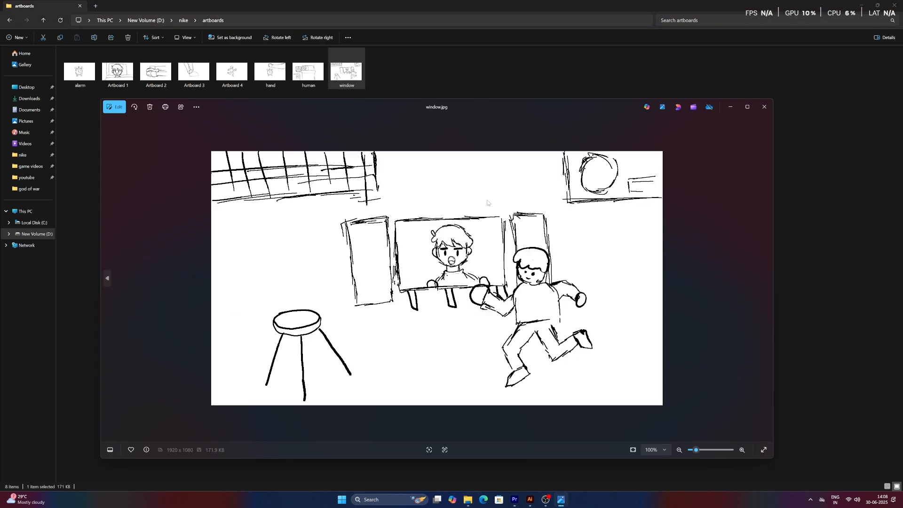
click(763, 108)
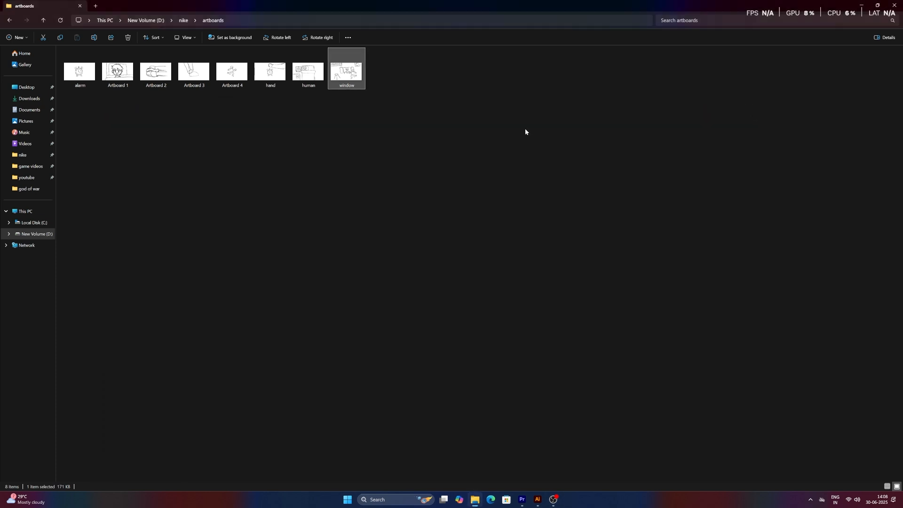
click(236, 86)
double_click(235, 86)
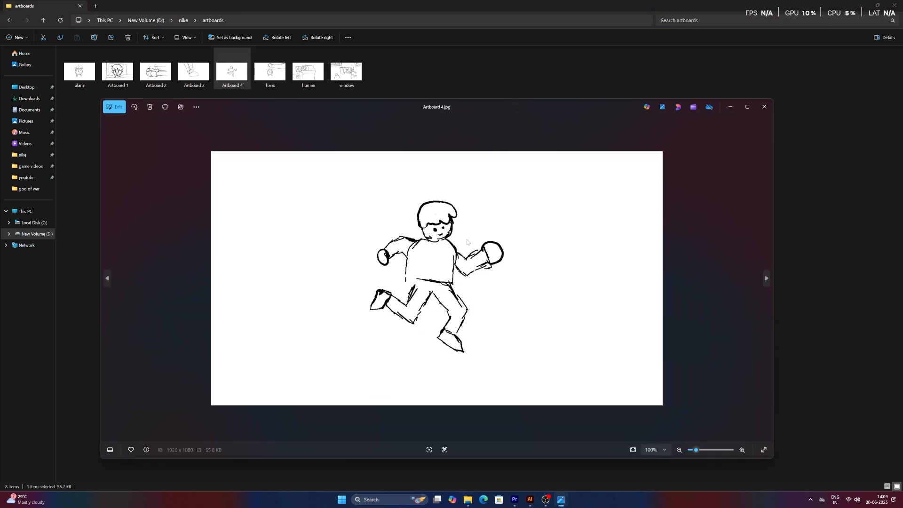
click(764, 107)
double_click(156, 72)
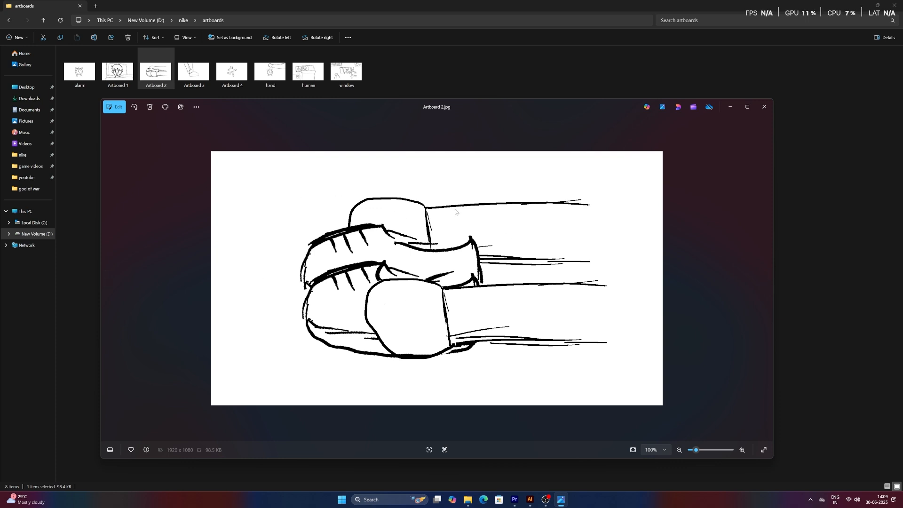
click(763, 108)
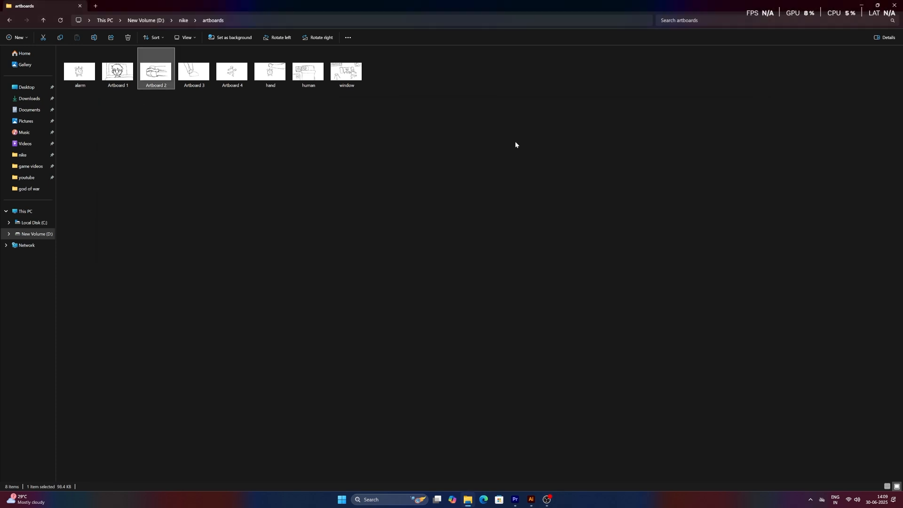
click(235, 82)
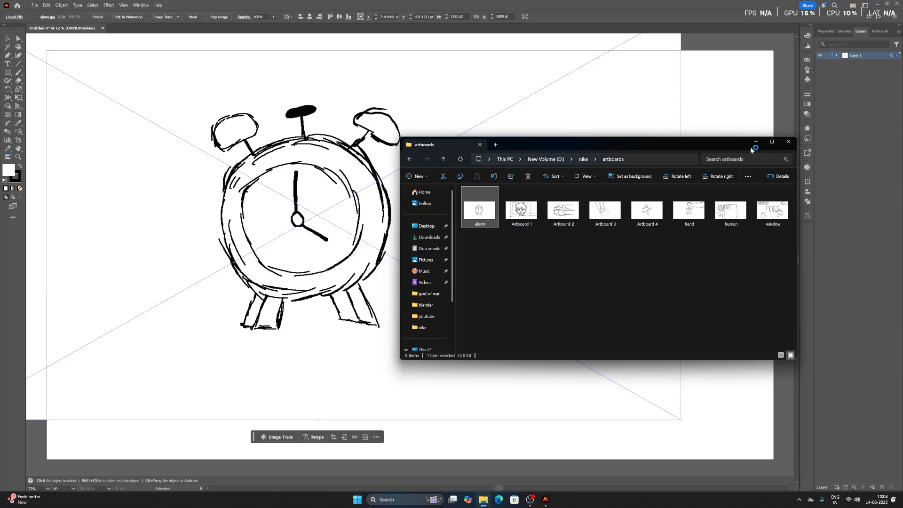
In Illustrator, draw a circle about 451 pt in diameter over the clock body of the alarm sketch.
drag(11, 73, 38, 91)
drag(323, 180, 469, 352)
key(v)
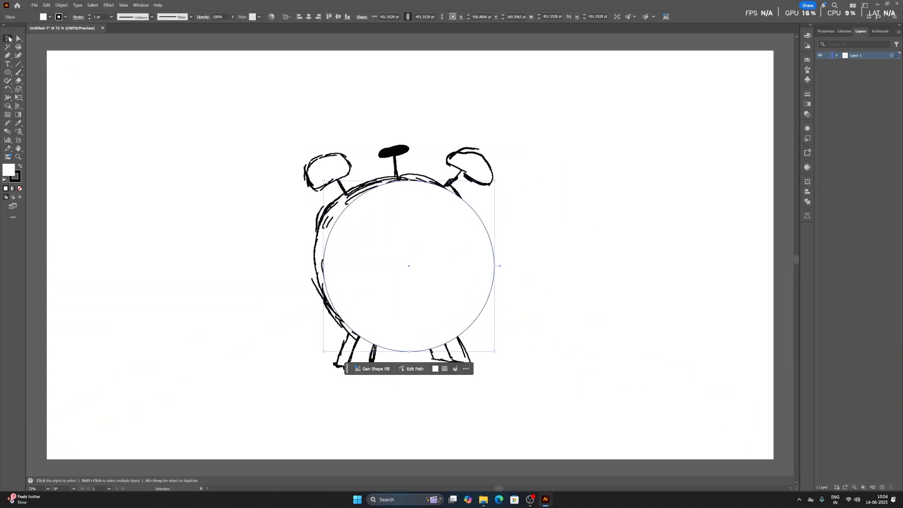
Duplicate the clock-body circle, fit the original to the sketch's outline and shrink the copy to about 296 pt for the dial.
drag(460, 266, 555, 274)
drag(537, 266, 488, 258)
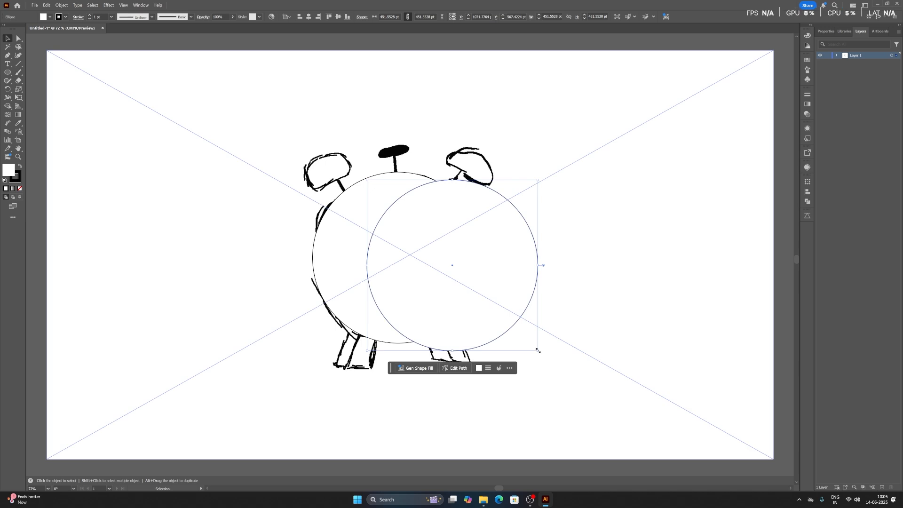
drag(538, 350, 463, 285)
key(ctrl+z)
drag(420, 230, 399, 256)
drag(447, 306, 460, 317)
drag(437, 255, 433, 255)
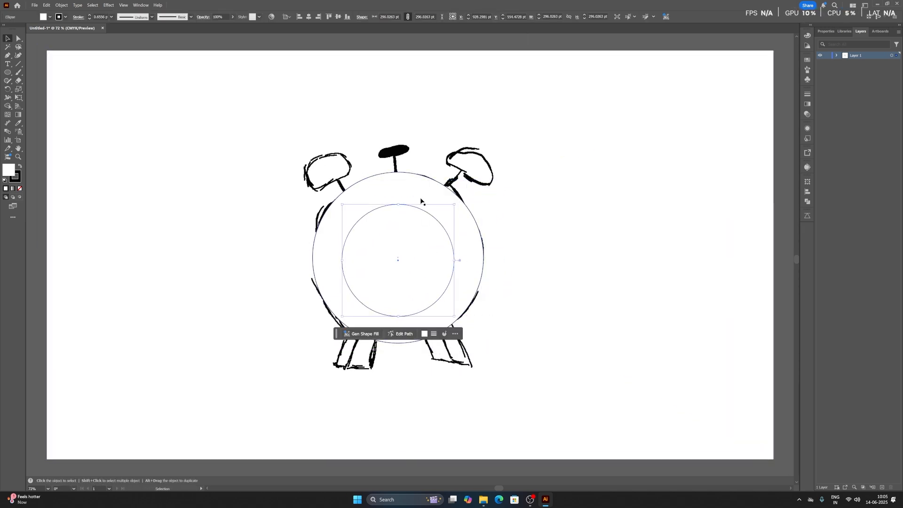
Align the outer and inner clock circles to the horizontal and vertical centre of the artboard.
click(422, 201)
click(807, 191)
click(734, 197)
click(780, 198)
click(433, 233)
click(734, 198)
click(780, 197)
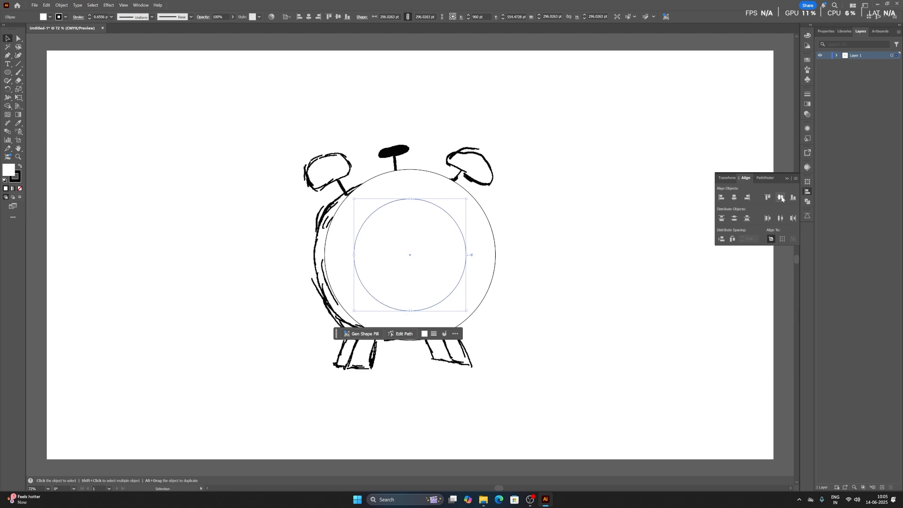
Release Layer 1's objects to separate layers in sequence, move these out of Layer 1 and lock the sketch layer.
click(600, 250)
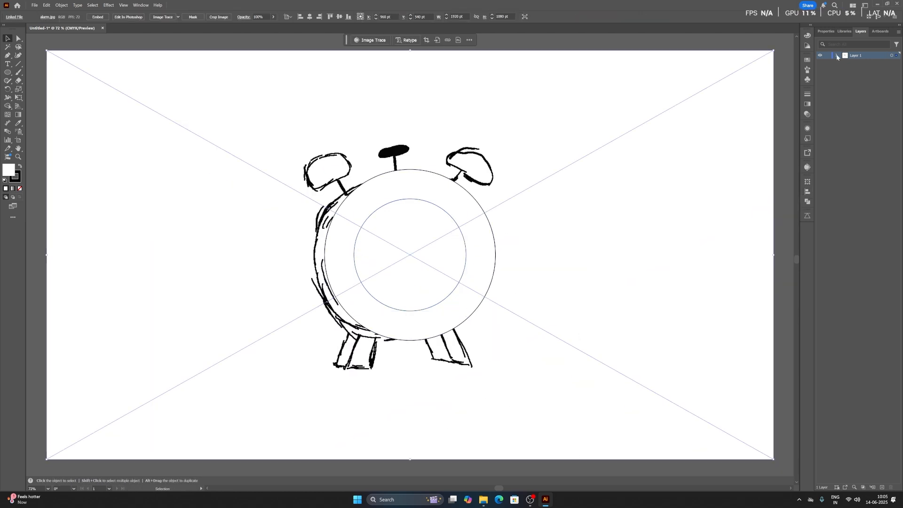
click(899, 31)
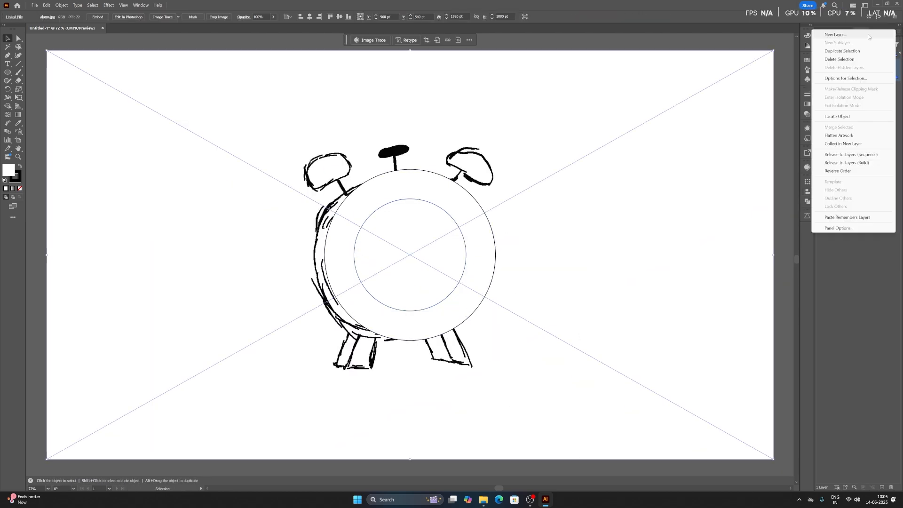
click(851, 155)
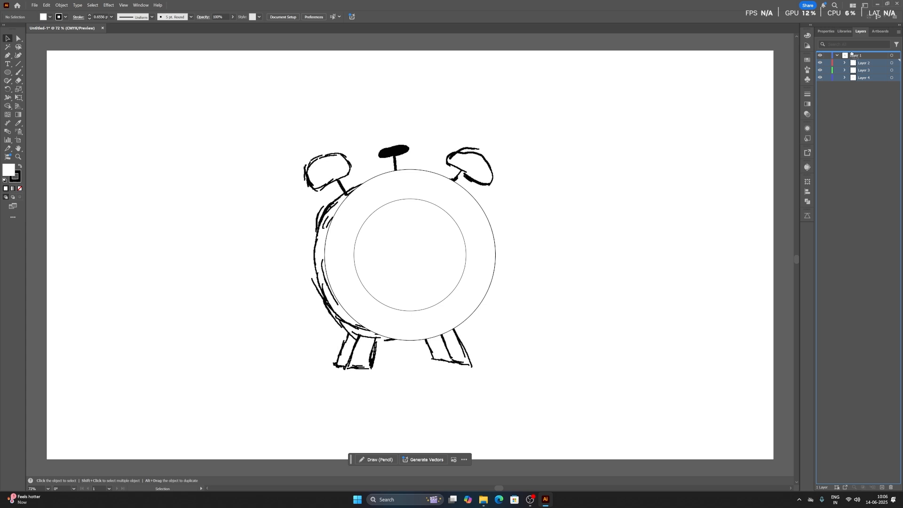
click(548, 230)
click(866, 72)
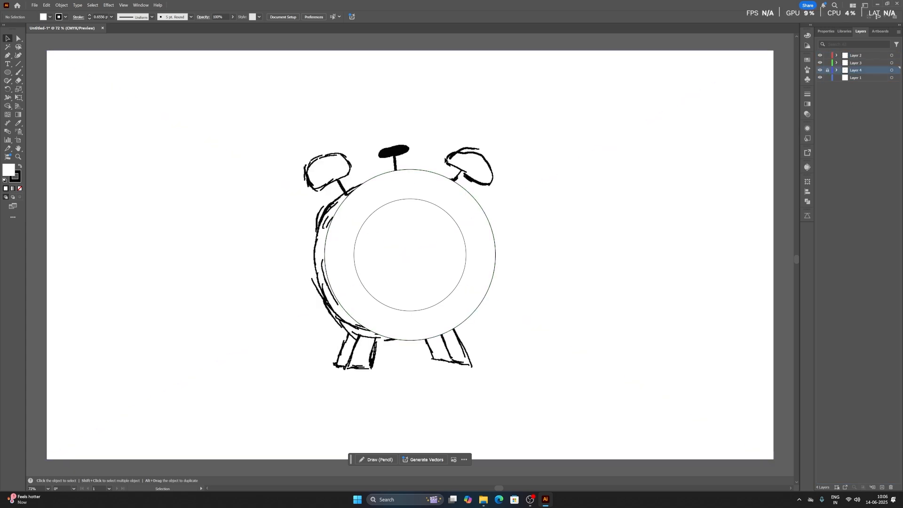
Move both circles off the sketch into the empty area beside it and add a small circle about 87 pt wide inside them.
drag(446, 161, 435, 270)
mouse_move(450, 238)
mouse_down()
mouse_move(640, 235)
mouse_move(649, 250)
mouse_up()
click(649, 155)
click(610, 249)
drag(697, 303, 618, 225)
drag(610, 215, 604, 258)
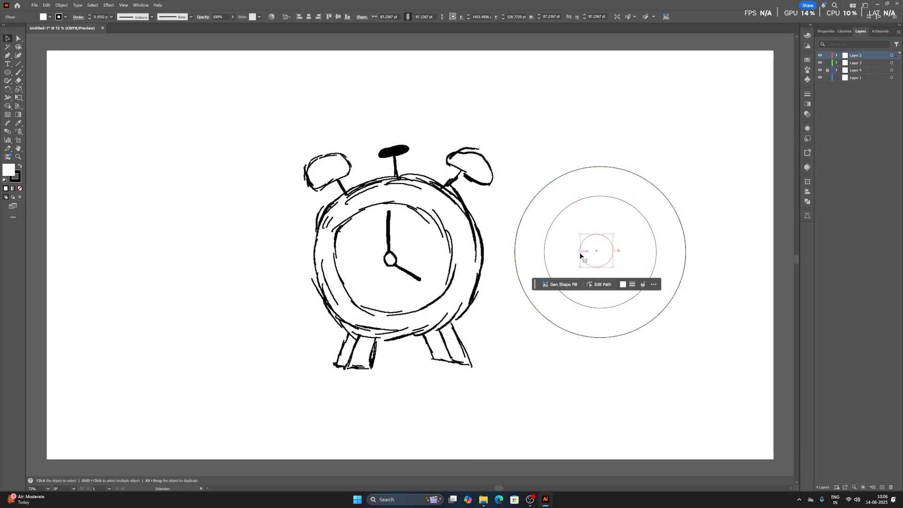
click(112, 17)
click(560, 142)
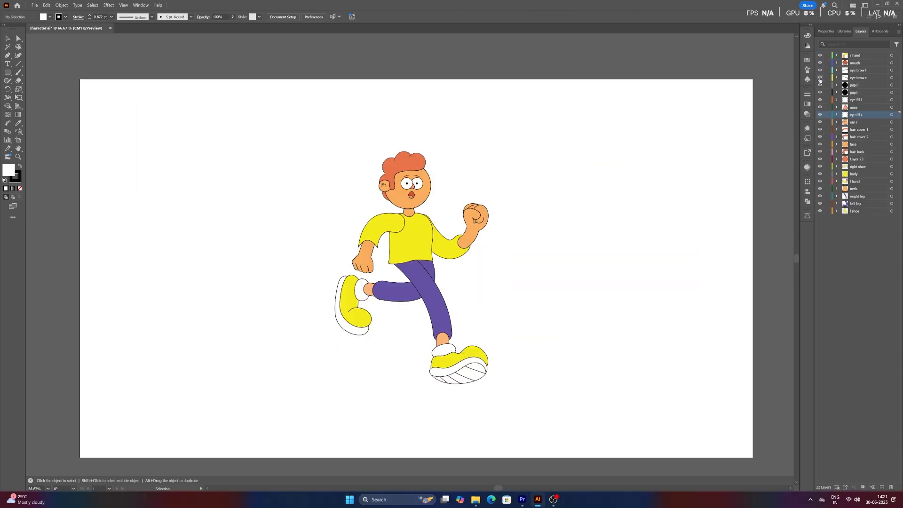
Toggle the visibility of the character's head layers, including pupil l and face, to check which parts they hold.
click(820, 85)
click(820, 123)
click(820, 144)
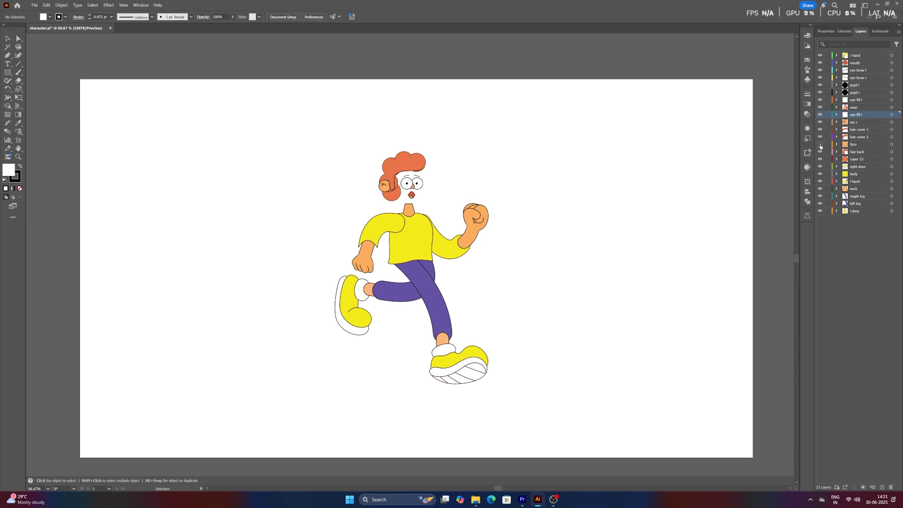
click(820, 145)
click(820, 146)
click(820, 146)
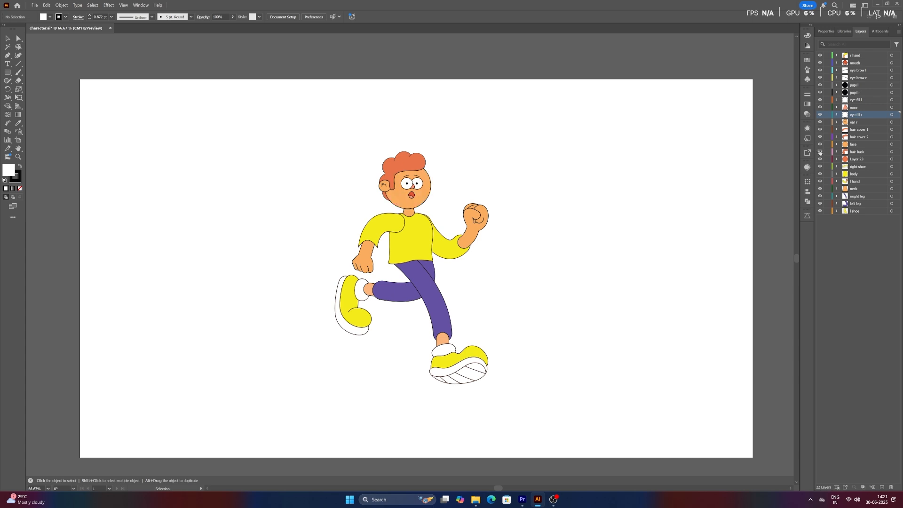
Toggle the right shoe, body and l hand layers off and on to inspect those character parts.
click(821, 167)
click(820, 167)
click(820, 175)
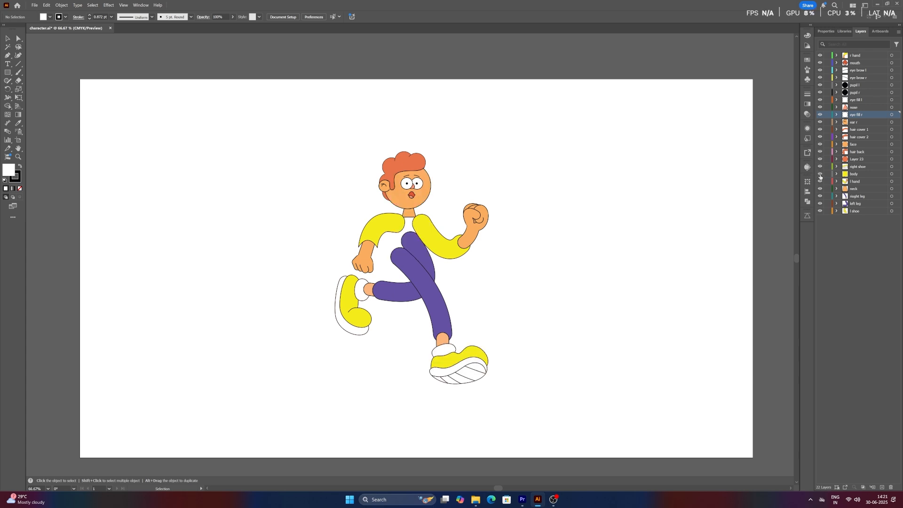
click(820, 174)
click(820, 182)
click(820, 181)
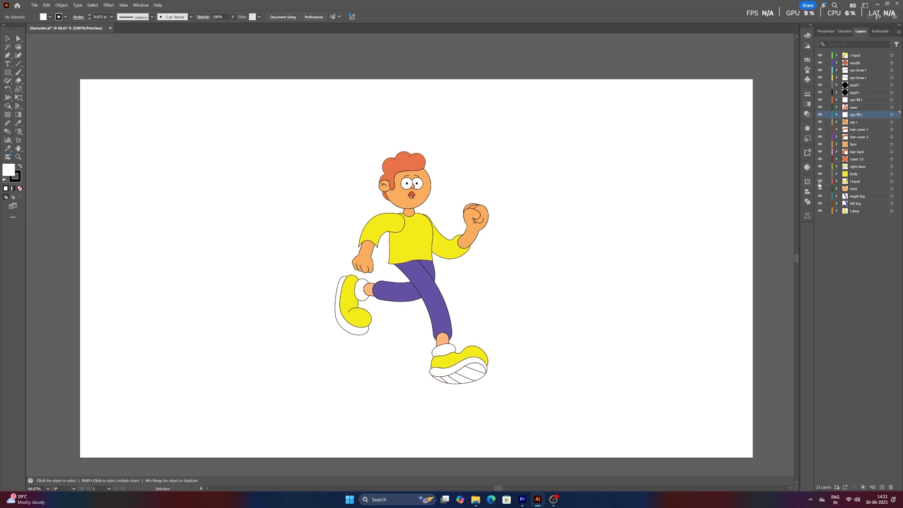
click(819, 182)
click(820, 182)
Toggle the neck, leg and l shoe layers of the character to inspect how they are separated.
click(820, 189)
click(820, 197)
click(820, 197)
click(821, 204)
click(820, 204)
click(820, 211)
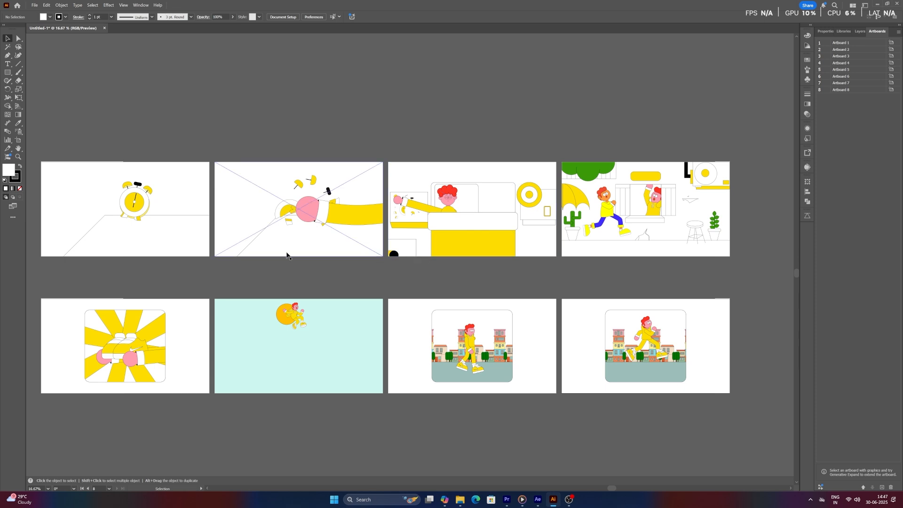
Examine the smashed-clock artboard and the alarm clock artboard up close.
scroll(287, 256, up, 1)
scroll(287, 255, up, 3)
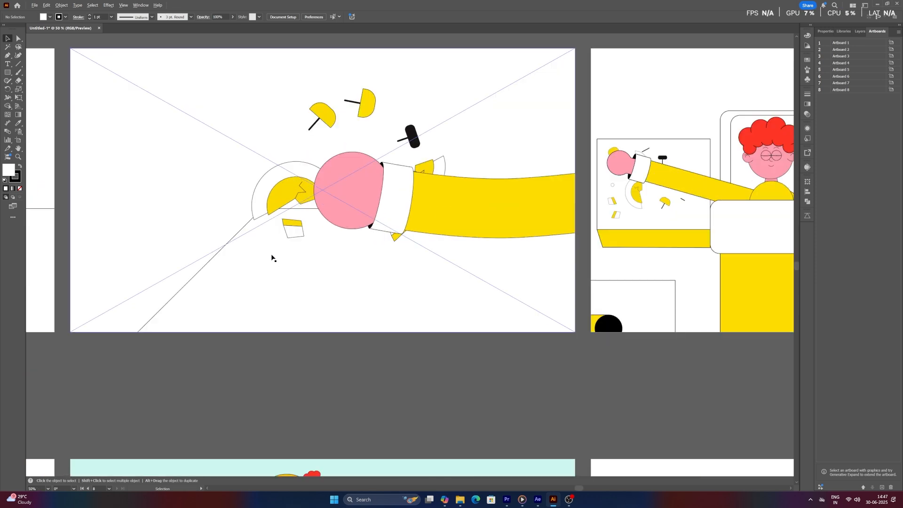
drag(272, 258, 594, 316)
drag(371, 360, 493, 323)
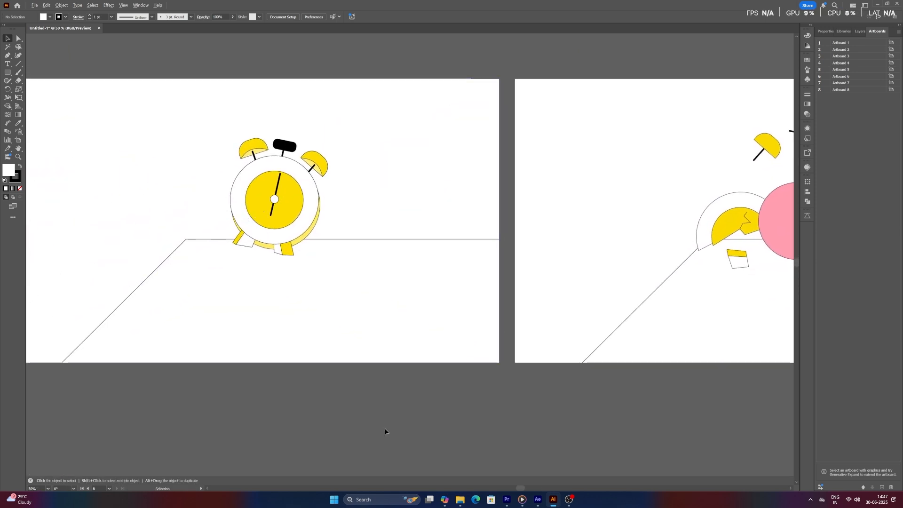
drag(383, 407, 489, 422)
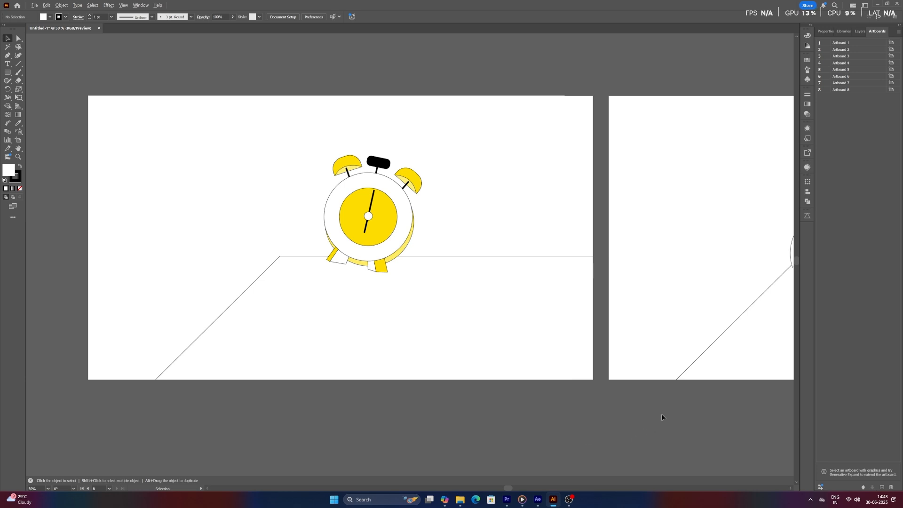
Examine the upper-row artboards in sequence from the fist on the clock to the bedroom and the street window scene.
drag(661, 417, 254, 382)
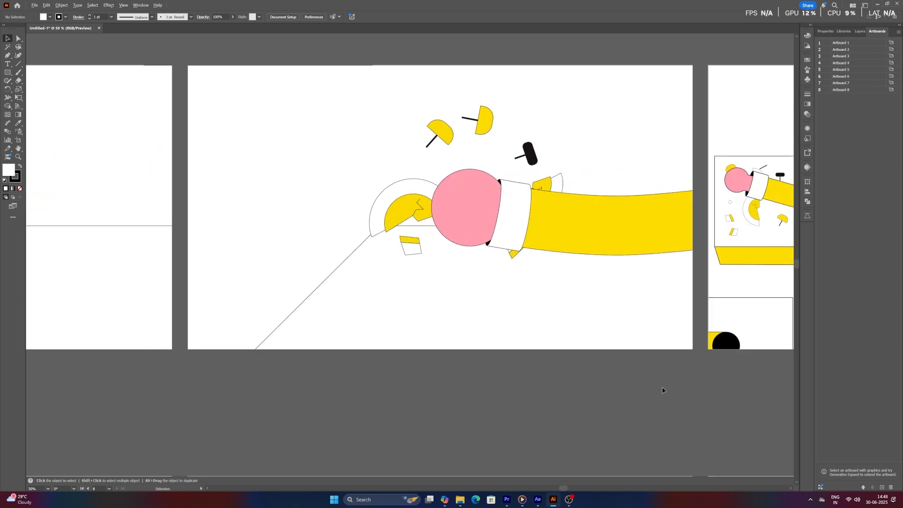
drag(698, 393, 147, 402)
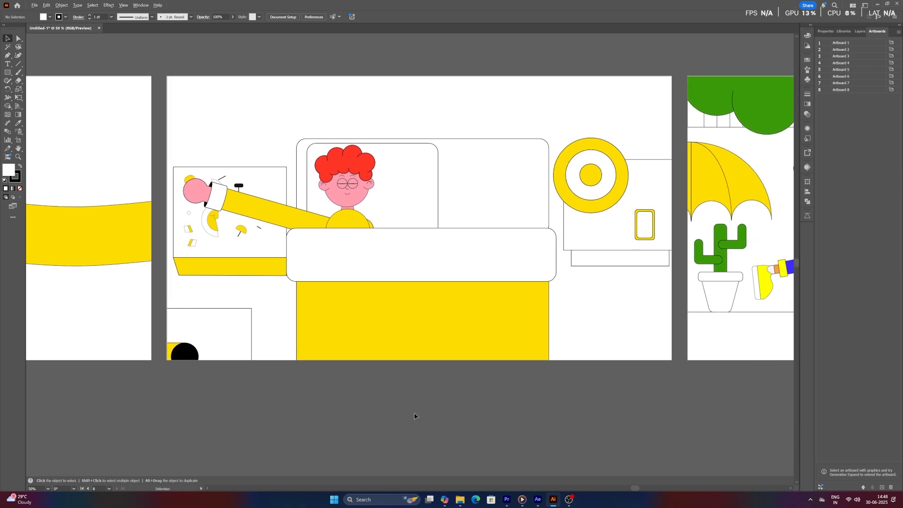
drag(686, 412, 218, 411)
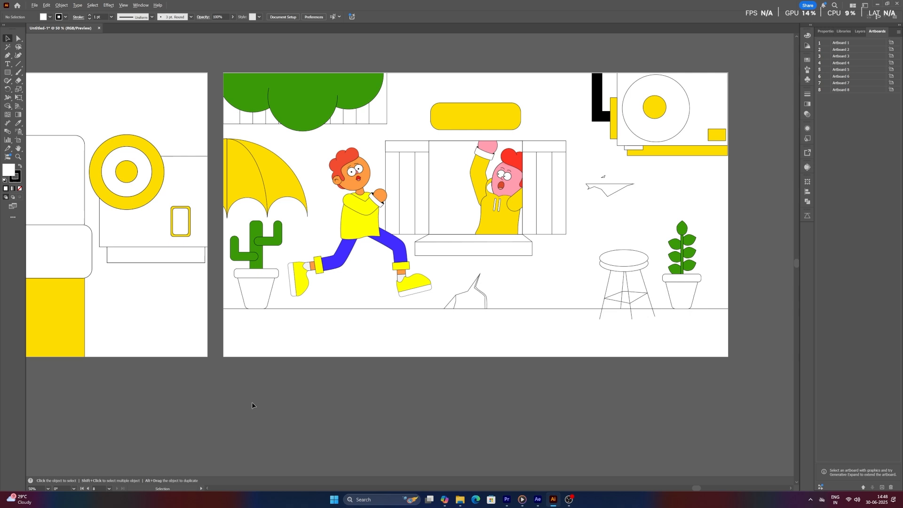
scroll(337, 402, down, 1)
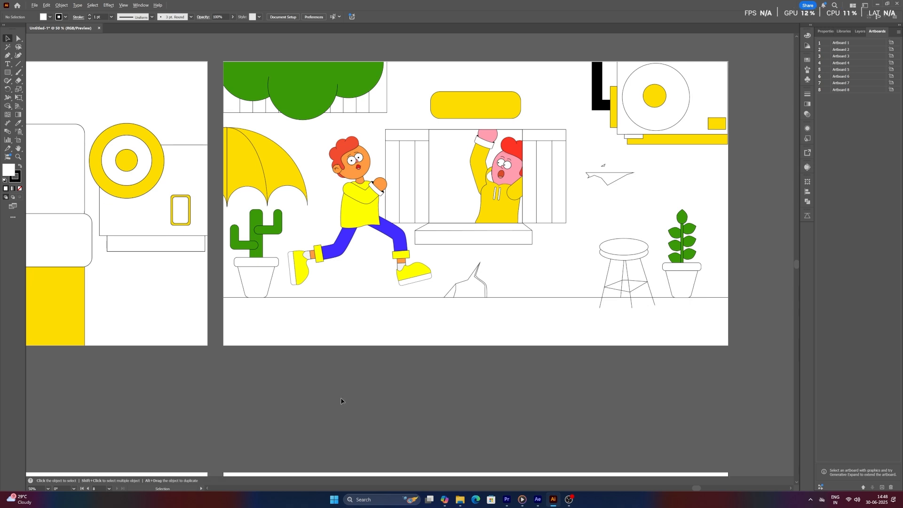
scroll(341, 396, down, 1)
Examine the lower-row artboard showing the hands holding the Nike shoes against yellow rays.
drag(301, 400, 512, 284)
drag(328, 301, 659, 218)
drag(373, 212, 685, 201)
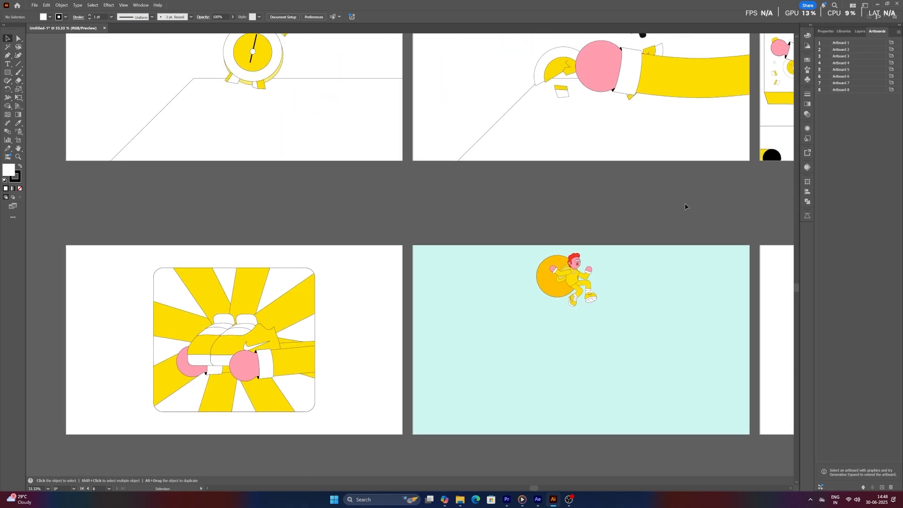
scroll(277, 318, up, 2)
drag(278, 318, 363, 243)
scroll(363, 245, down, 1)
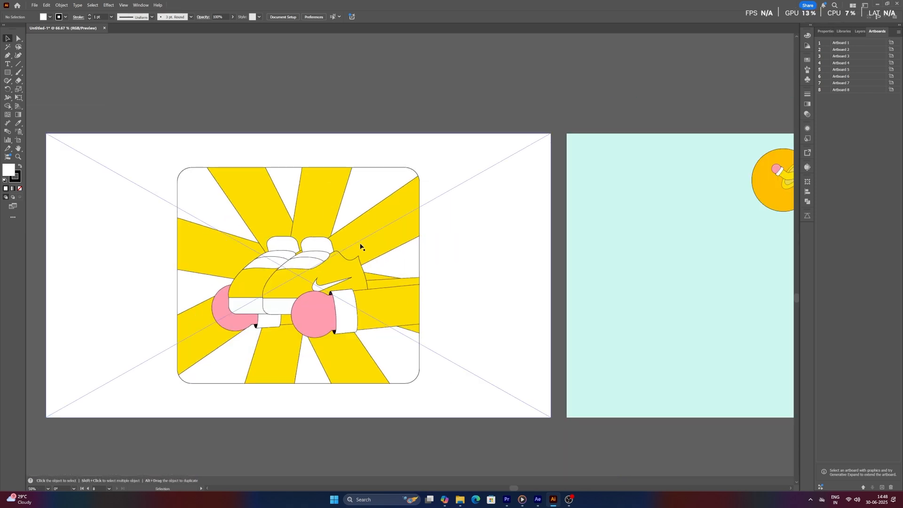
Examine the remaining lower-row artboards with the jumping, walking and running character, and all artboards together.
drag(618, 438, 305, 417)
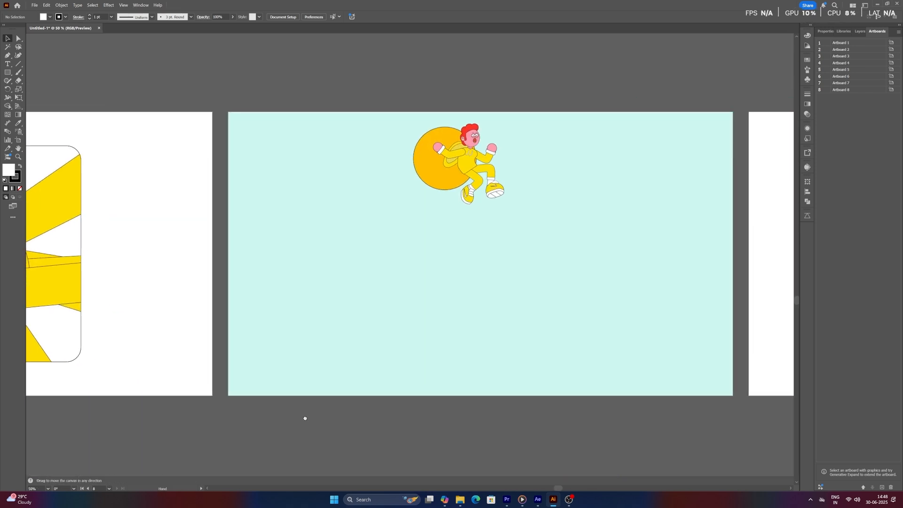
drag(662, 419, 279, 399)
drag(678, 434, 192, 397)
drag(636, 390, 425, 395)
scroll(433, 391, down, 2)
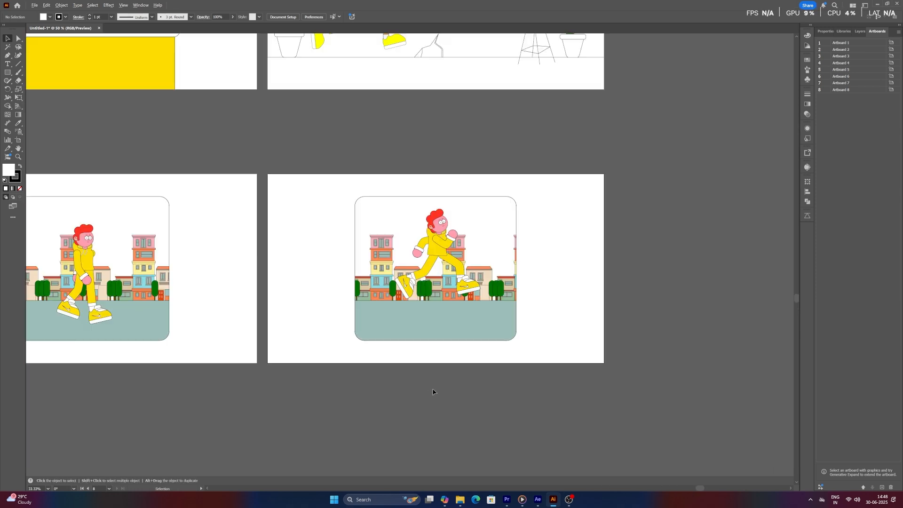
drag(367, 397, 533, 397)
scroll(533, 396, down, 1)
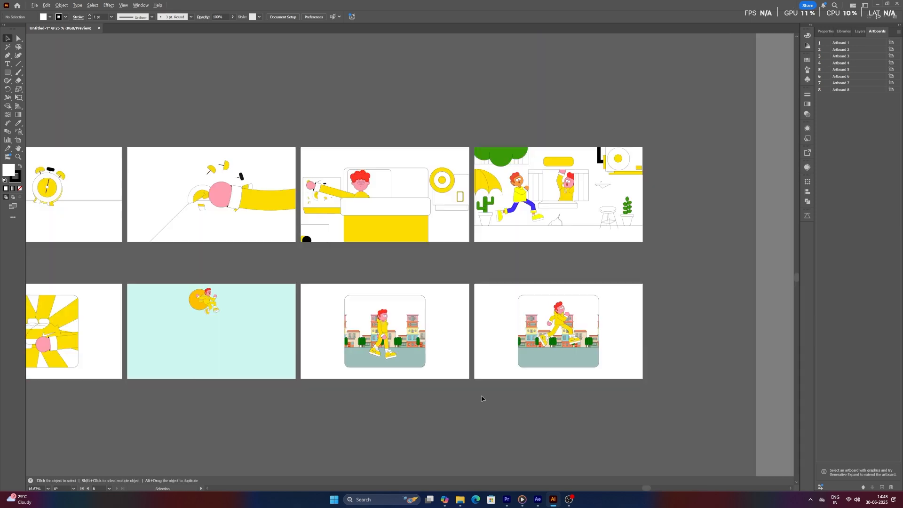
drag(430, 402, 548, 395)
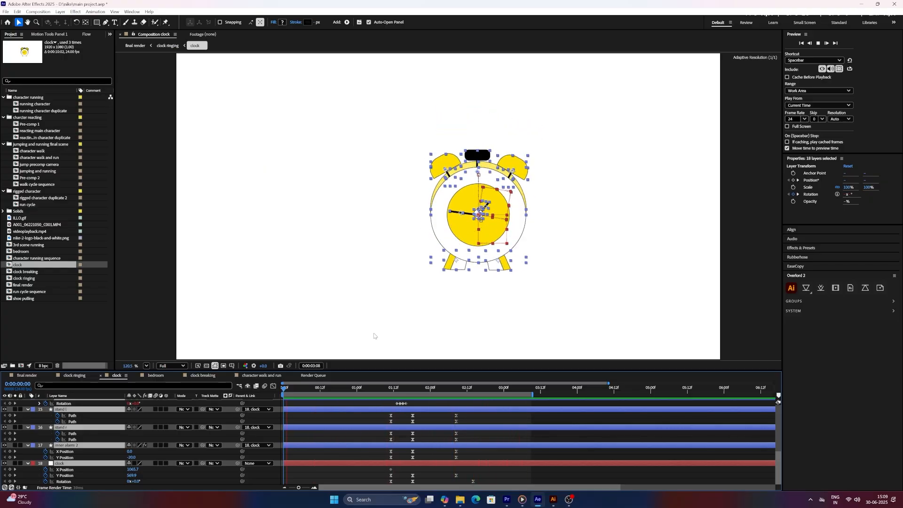
In After Effects, preview the alarm clock's bouncing animation in the clock composition and scrub through its keyframes.
key(space)
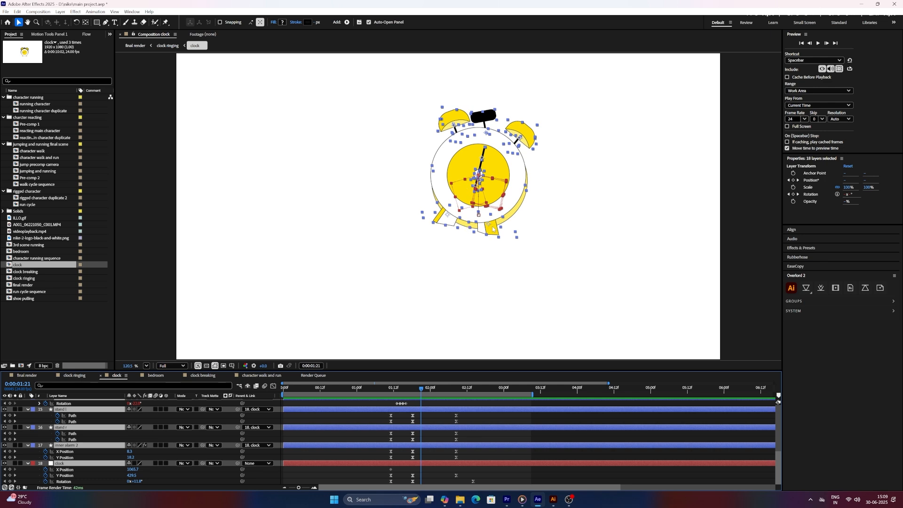
click(345, 416)
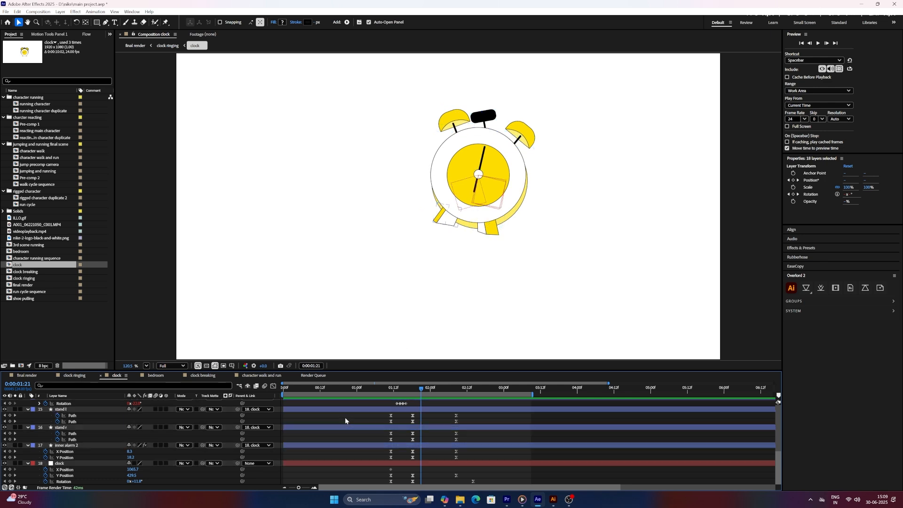
drag(408, 387, 491, 402)
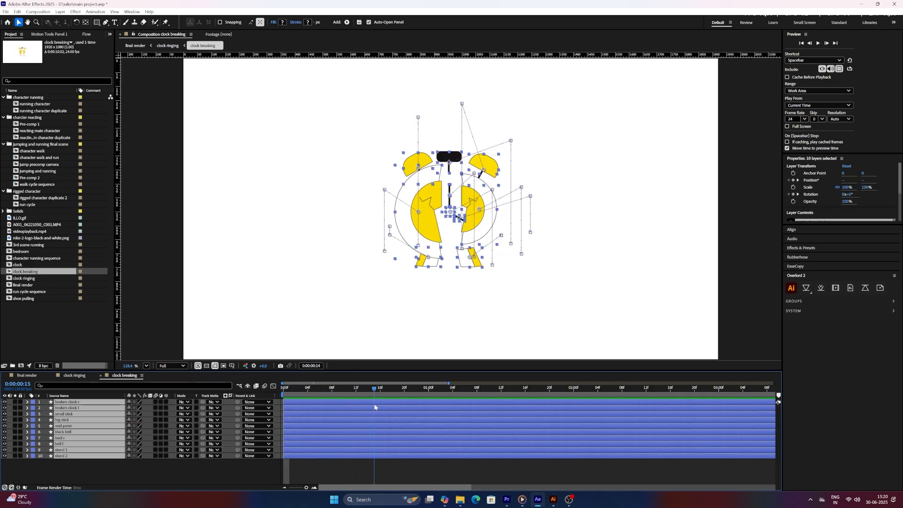
Deselect the layers in the clock breaking composition and scrub through the clock splitting apart.
mouse_move(424, 410)
mouse_down()
mouse_move(570, 421)
mouse_move(418, 409)
mouse_up()
click(200, 464)
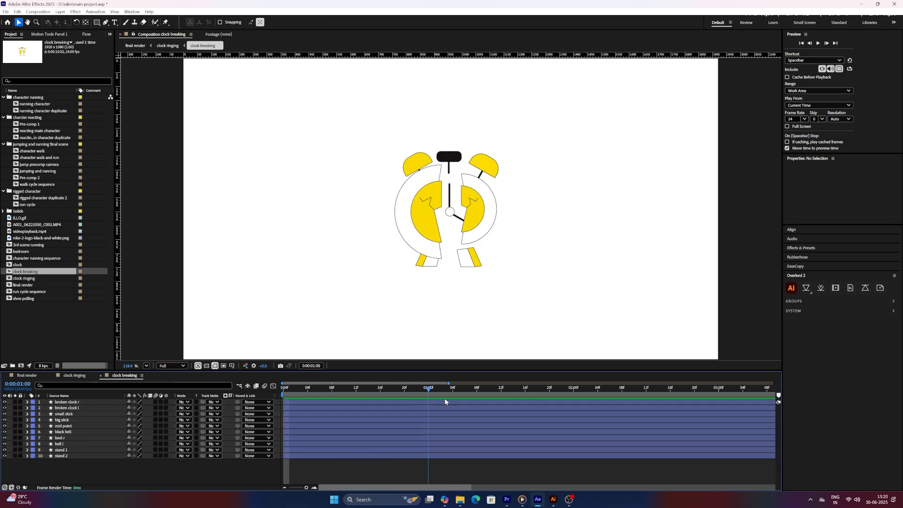
mouse_move(445, 399)
mouse_down()
mouse_move(486, 399)
mouse_move(453, 399)
mouse_up()
drag(398, 388, 353, 388)
mouse_move(287, 389)
mouse_down()
mouse_move(276, 388)
mouse_move(298, 390)
mouse_move(270, 390)
mouse_up()
Open the clock ringing composition and preview the hand smashing the clock.
click(71, 377)
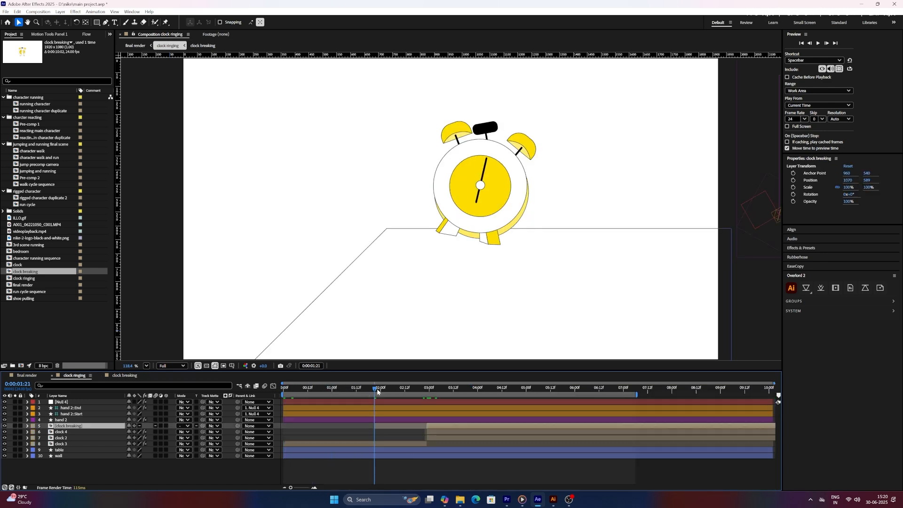
key(space)
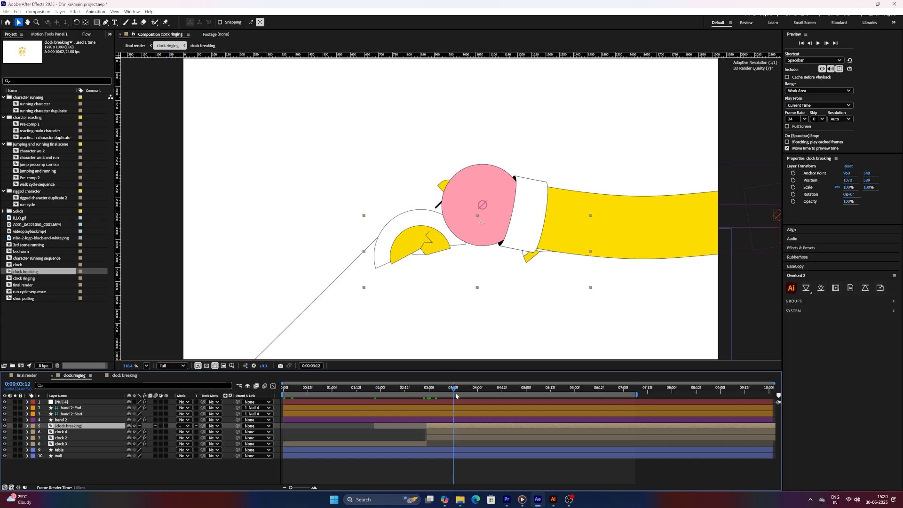
mouse_move(432, 396)
mouse_down()
mouse_move(410, 394)
mouse_move(424, 395)
mouse_up()
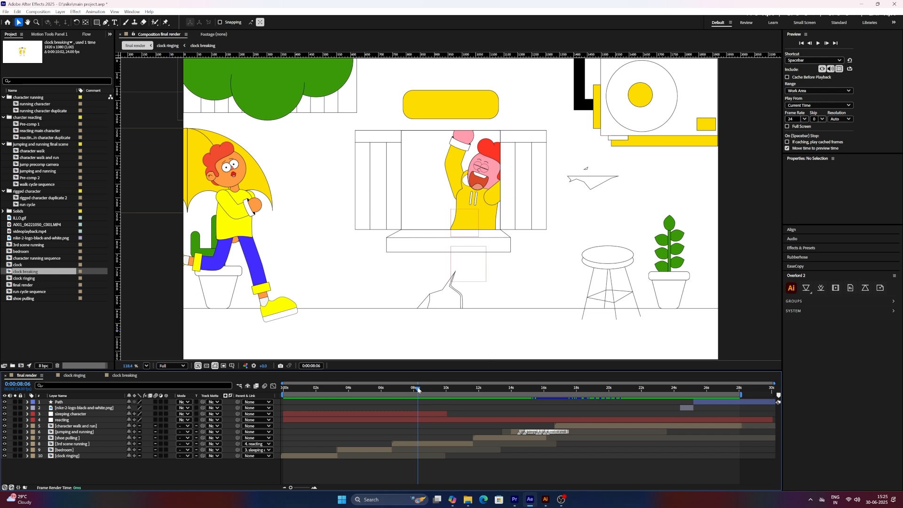
Open the 3rd scene running precomp and drill down through character running sequence to the running character composition.
double_click(412, 442)
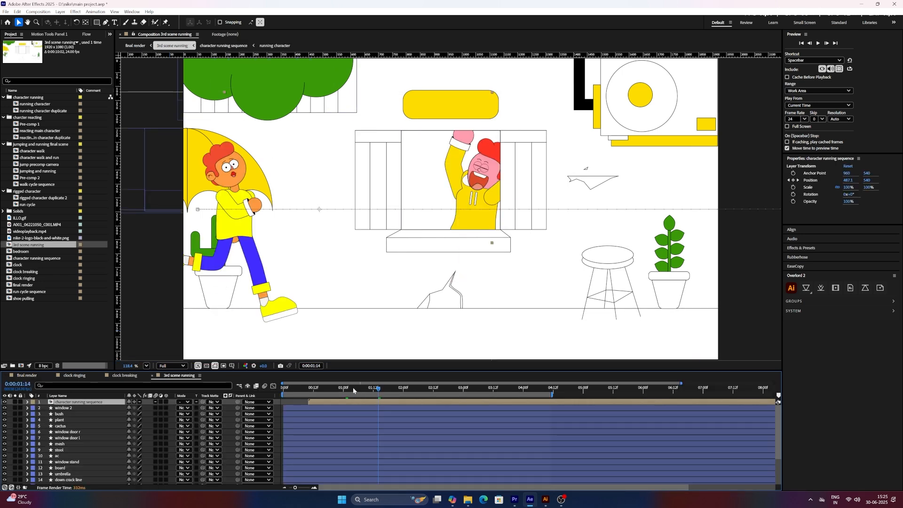
double_click(99, 403)
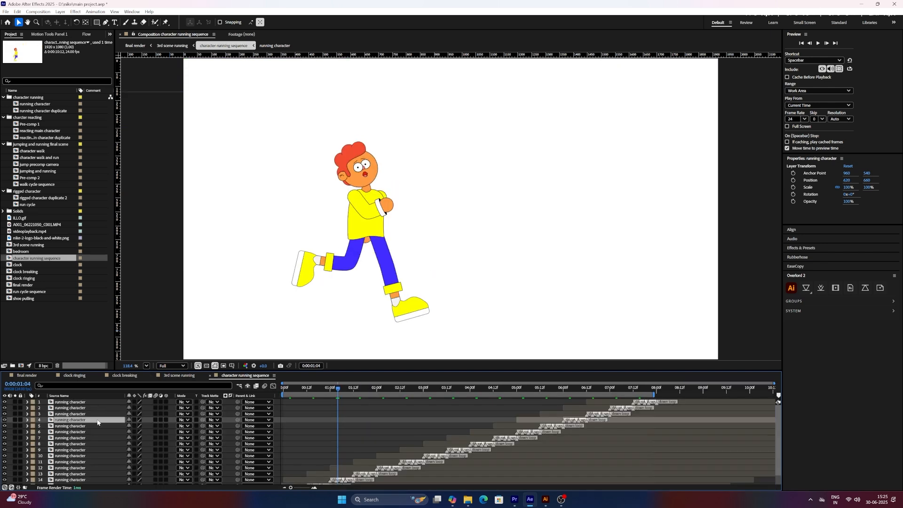
double_click(94, 420)
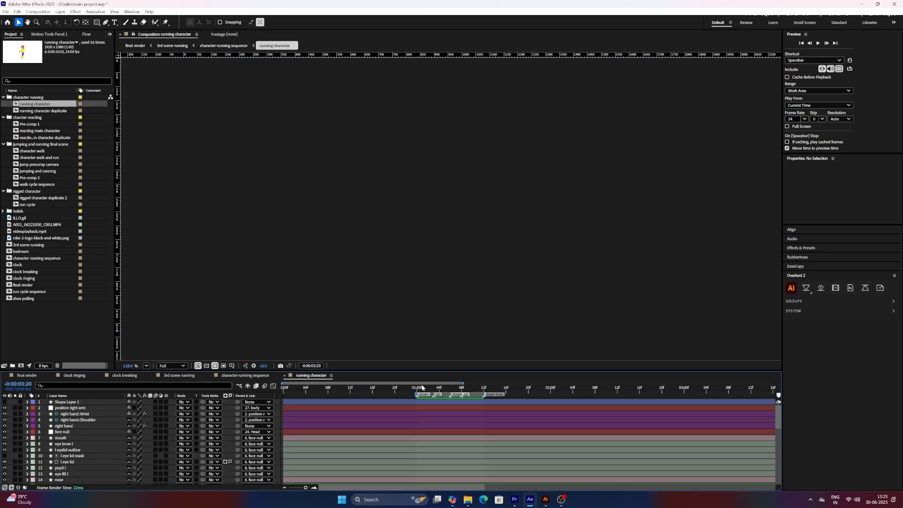
Preview the running character's run cycle with all layers selected to inspect the rig and motion paths, leaving the layers deselected.
drag(419, 390, 424, 390)
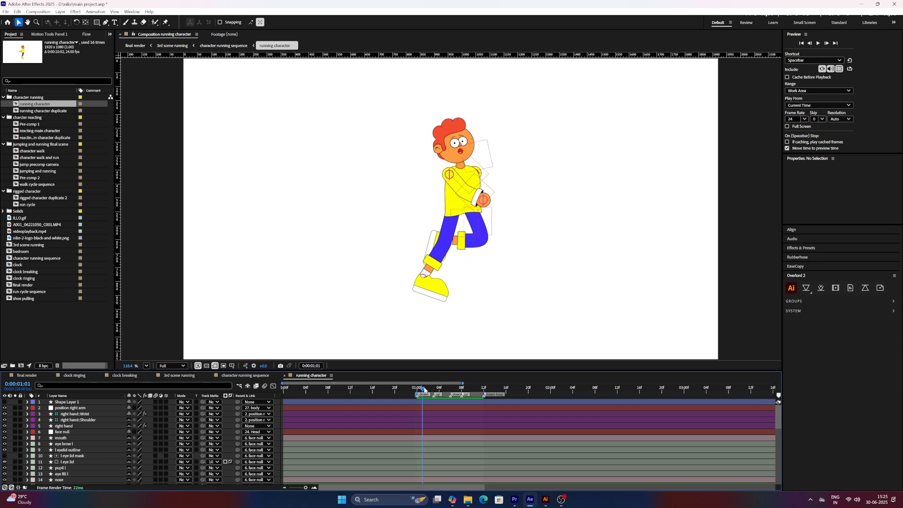
key(ctrl+a)
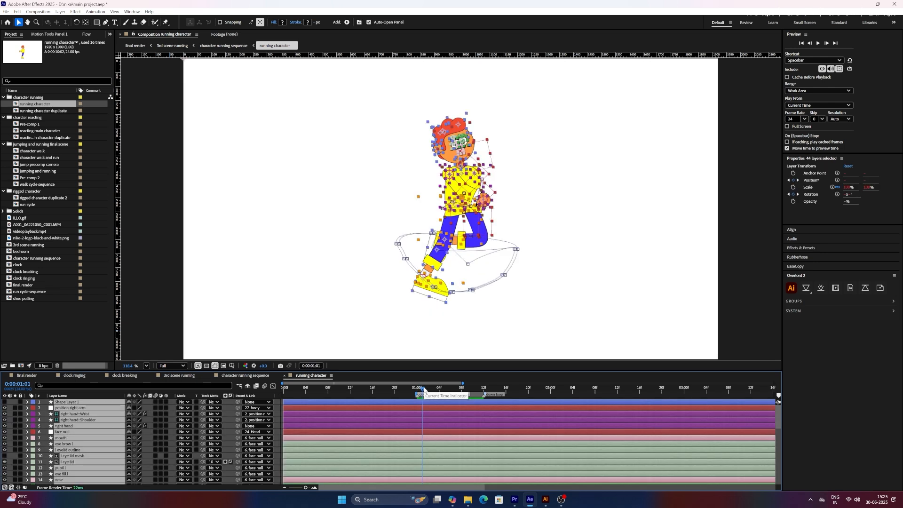
key(space)
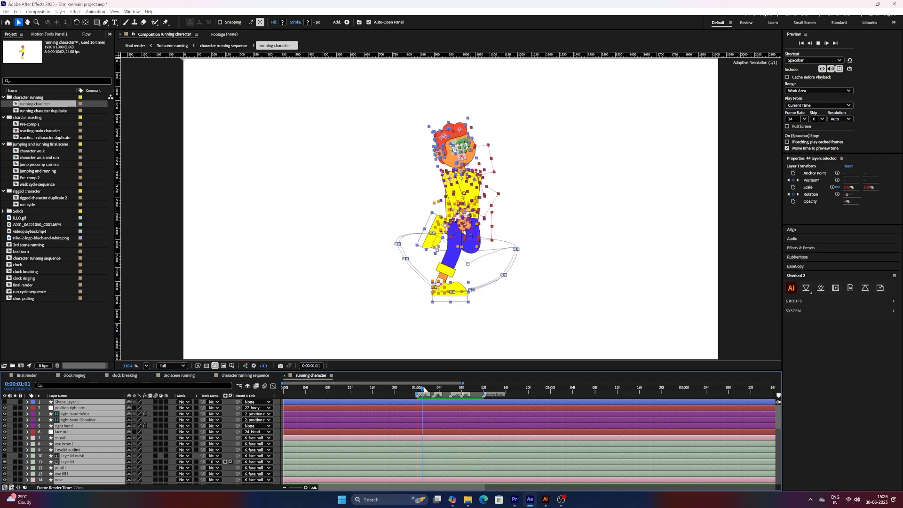
click(278, 405)
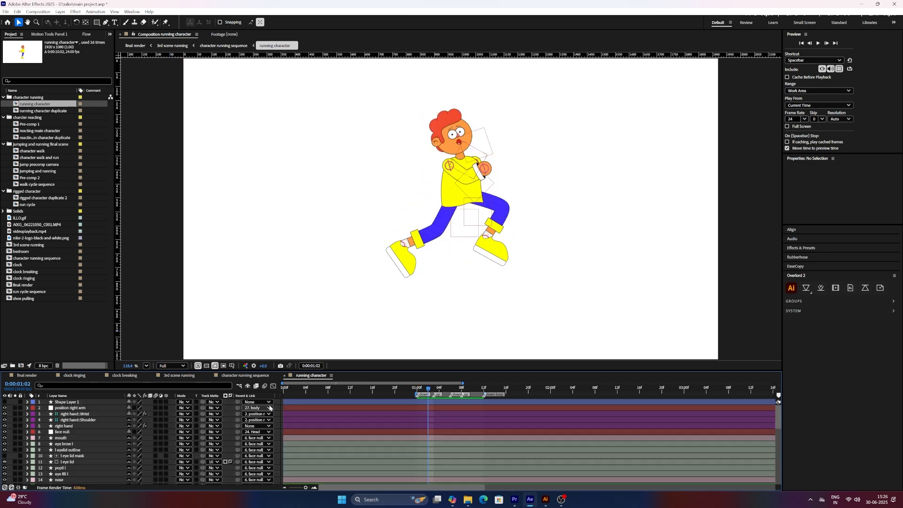
Return to the 3rd scene running composition, open its reacting main character precomp and go to the start.
click(178, 375)
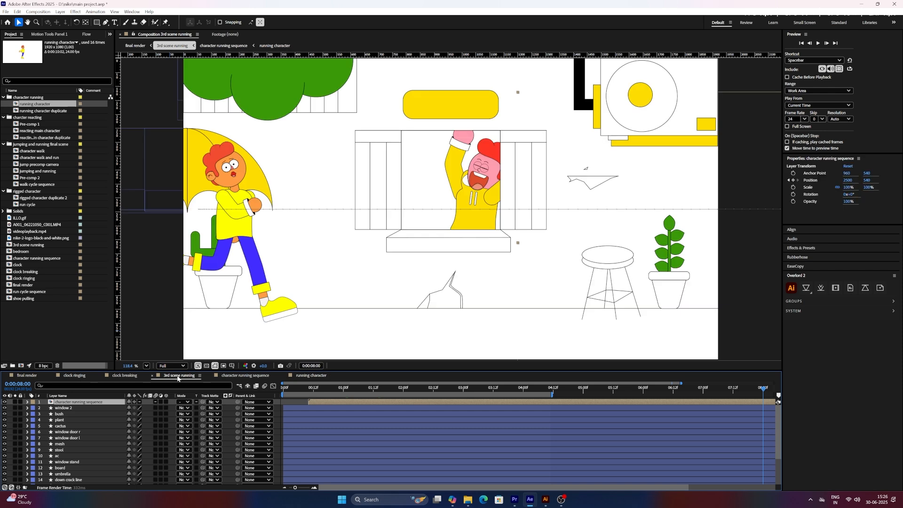
scroll(91, 436, down, 3)
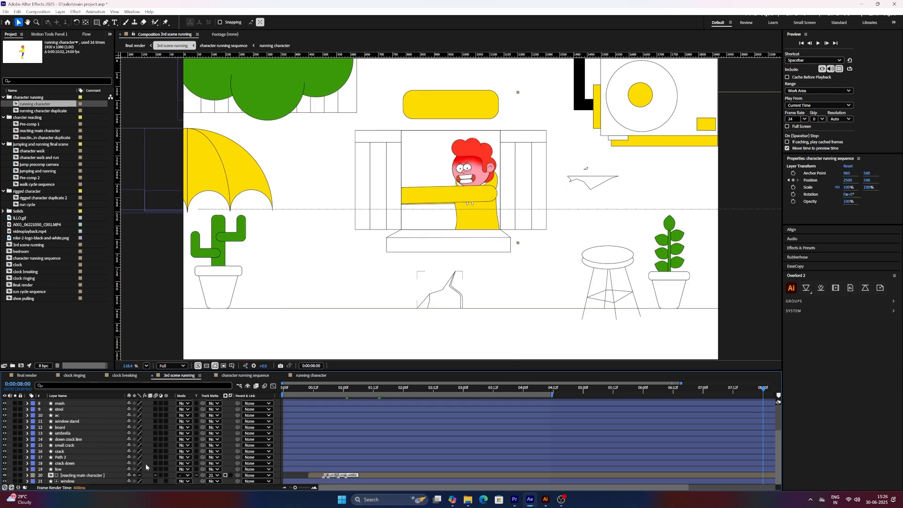
click(107, 475)
double_click(108, 475)
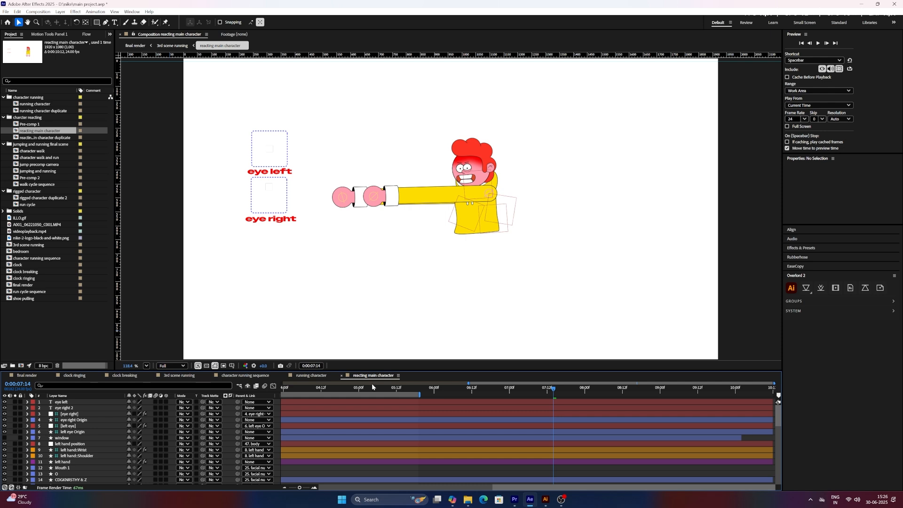
drag(485, 385, 288, 387)
click(284, 388)
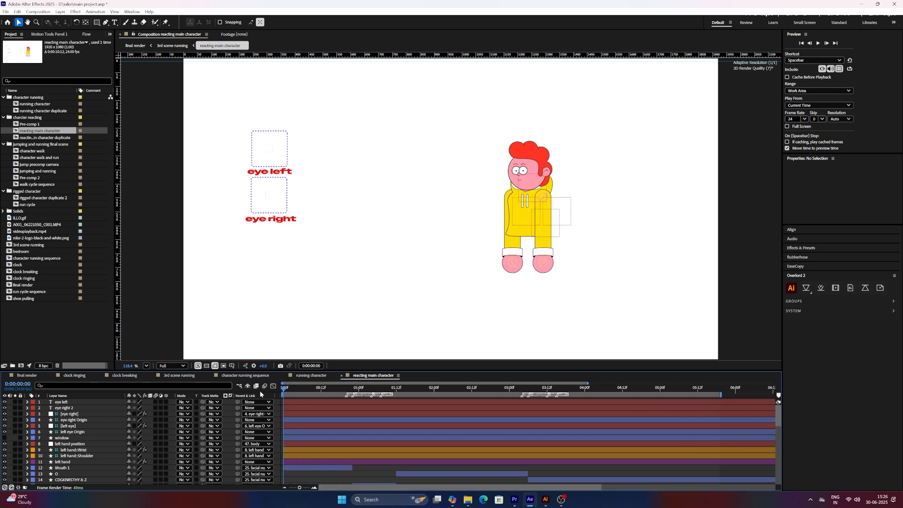
Select all layers of the reacting main character, scrub through the reaction to inspect the rig, and deselect them.
key(ctrl+a)
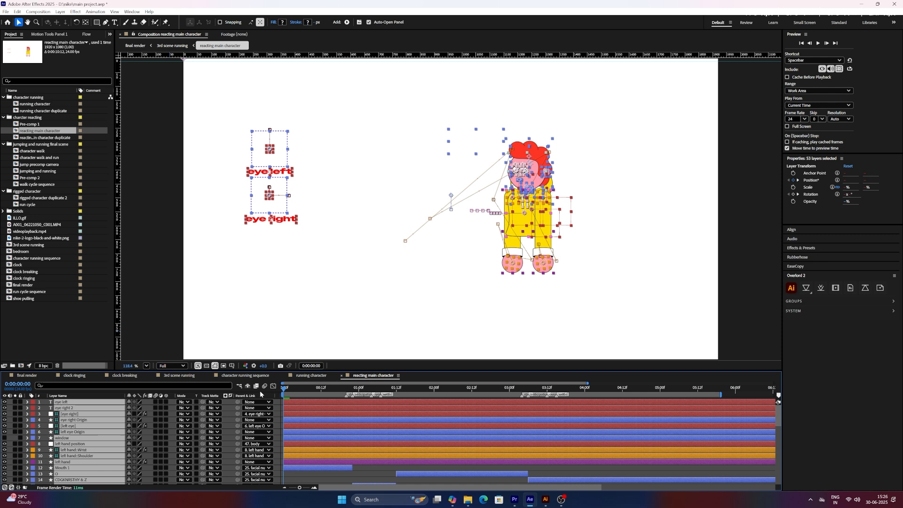
click(343, 387)
drag(349, 391, 268, 397)
key(F2)
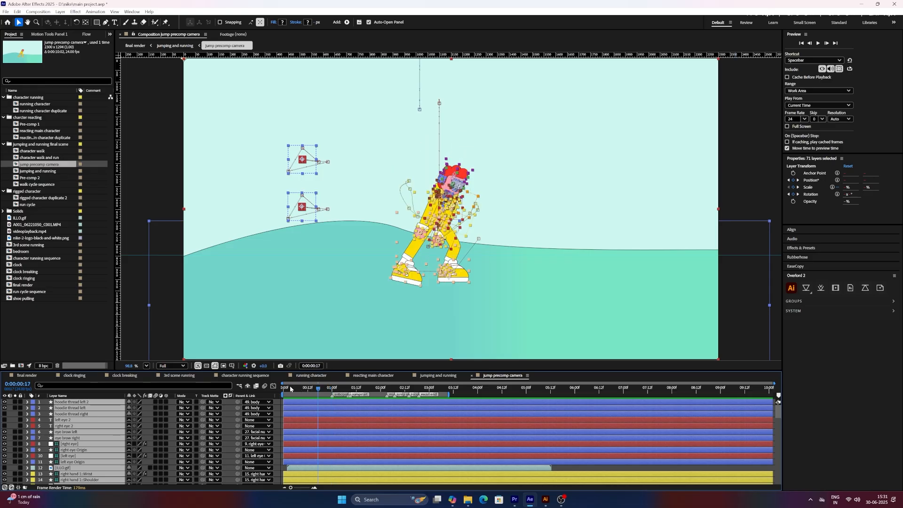
Preview the character's jump in the jump precomp camera composition with and without the rig controls selected.
key(space)
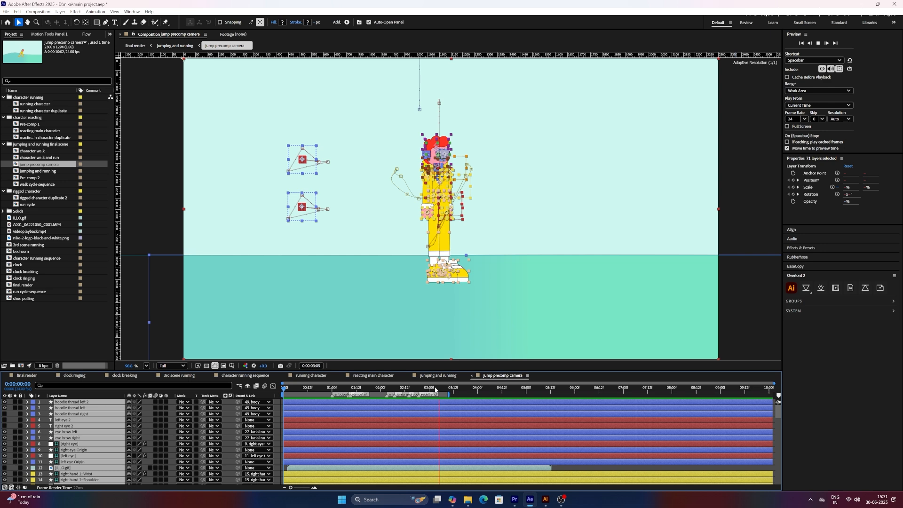
key(space)
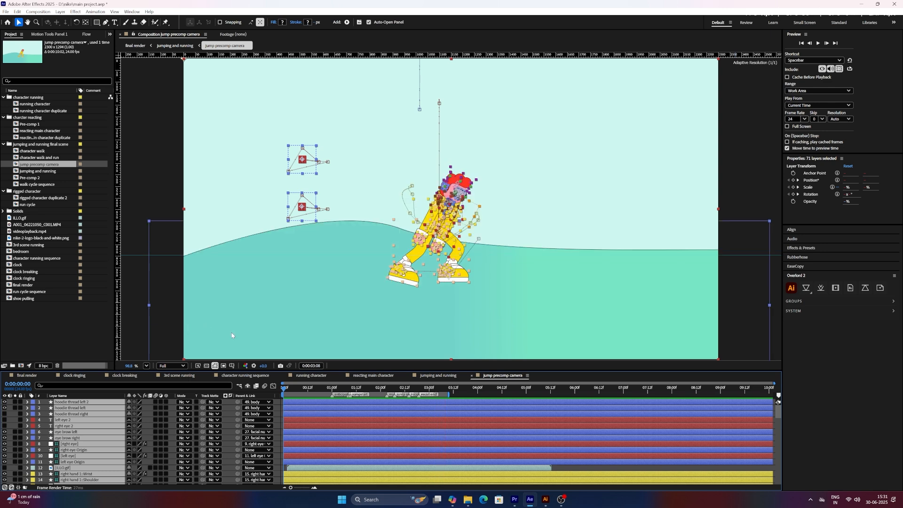
click(206, 358)
click(278, 408)
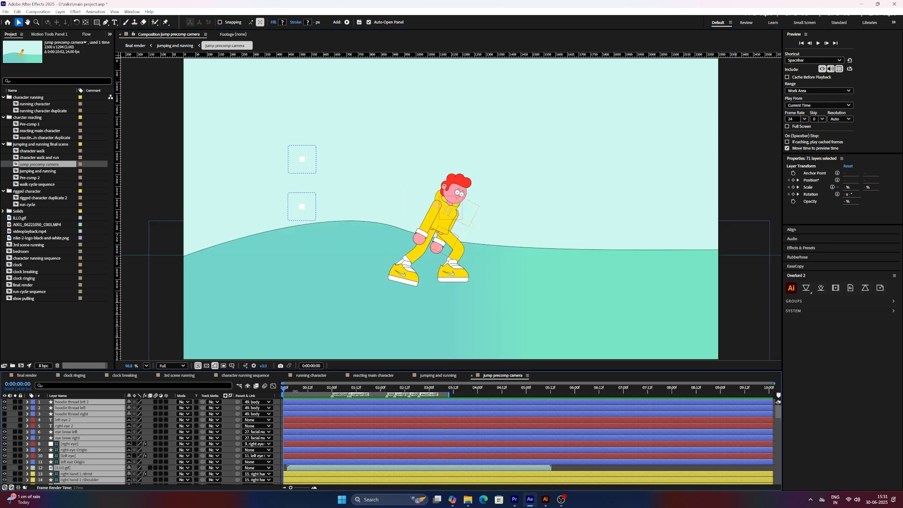
drag(327, 397, 271, 392)
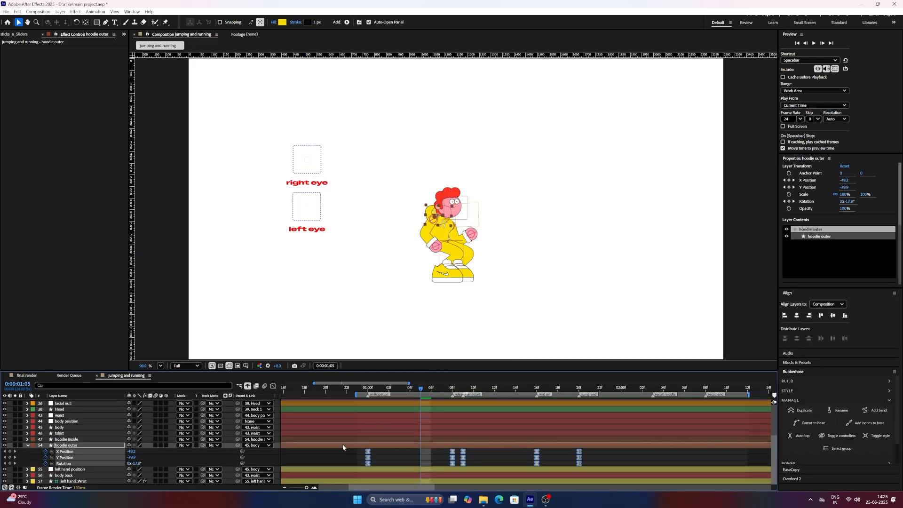
Inspect the hoodie outer layer's position and rotation curves in the graph editor, and preview the jump.
click(273, 387)
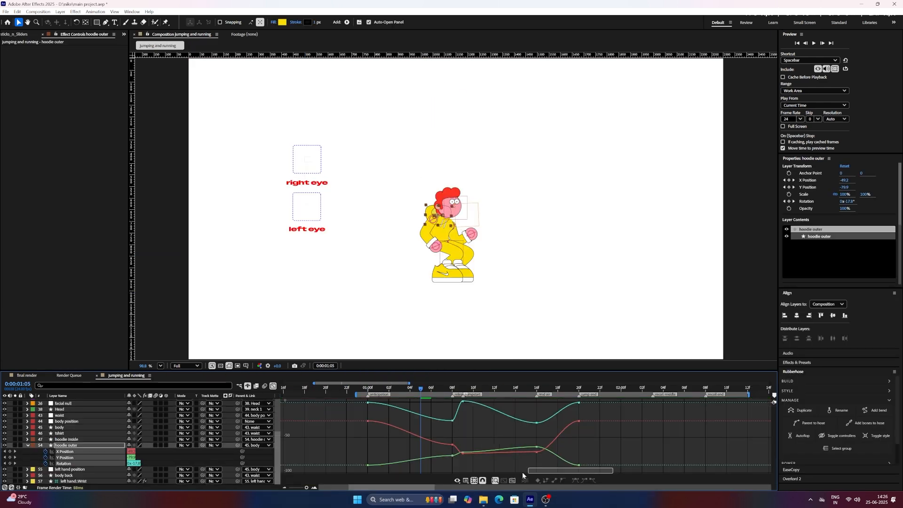
click(273, 387)
click(419, 456)
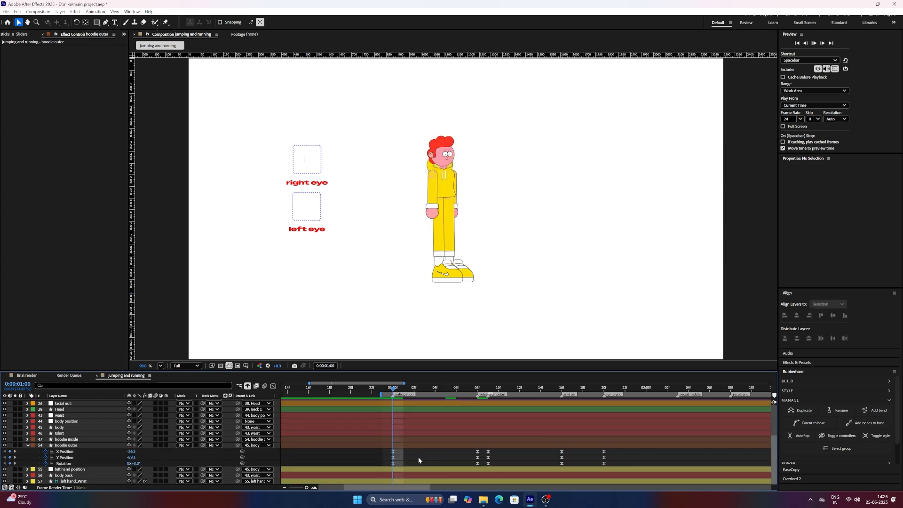
key(space)
key(space)
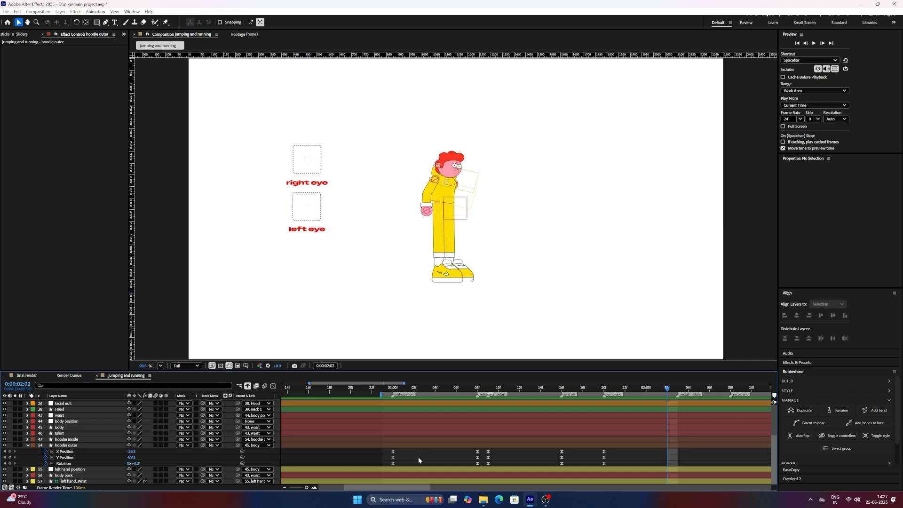
Keyframe the hoodie outer layer at 0:00:02:03 with X position -29.5, Y position -103 and rotation -7°.
click(676, 392)
drag(615, 449, 596, 465)
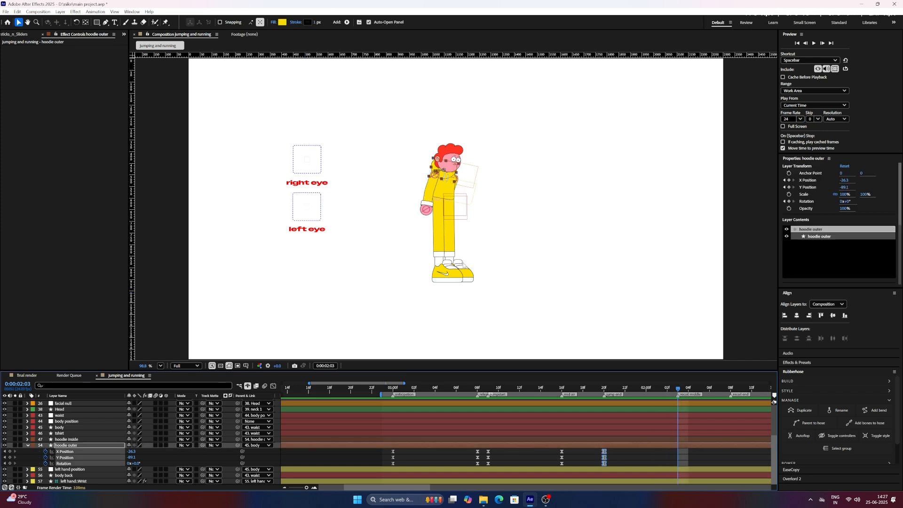
key(shift+Up)
drag(138, 465, 143, 465)
Copy the hoodie outer layer's position and rotation keyframes from 0:00:01:20 to 0:00:02:08.
click(730, 390)
drag(613, 466, 600, 449)
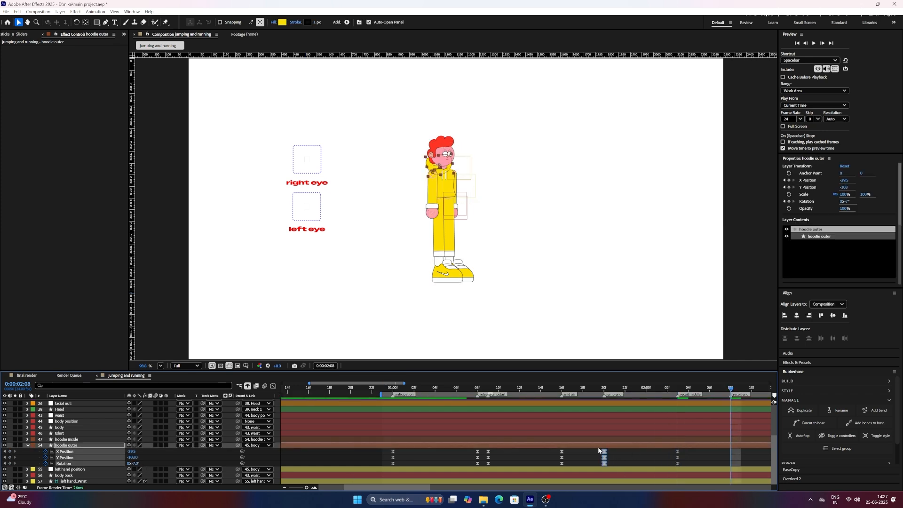
key(ctrl+c)
key(ctrl+v)
Deselect the keyframes and preview the jump to check the hoodie's landing motion.
click(605, 390)
click(616, 458)
key(space)
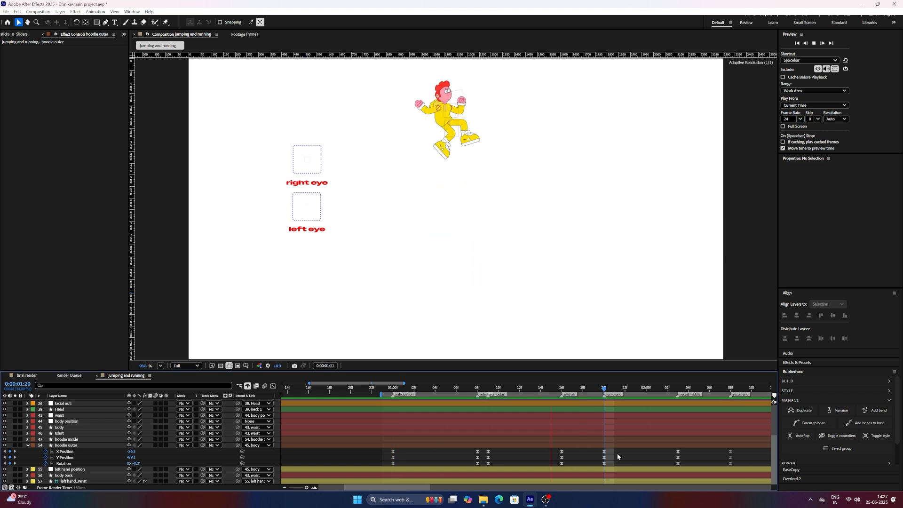
key(space)
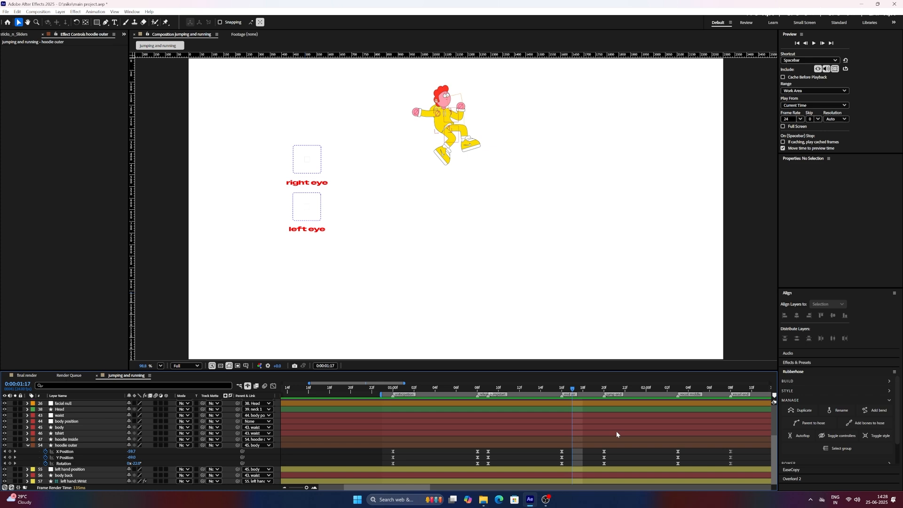
Select the hoodie inside layer at 0:00:01:00 and start a search of its properties.
drag(479, 390, 393, 392)
click(63, 445)
click(66, 439)
click(77, 385)
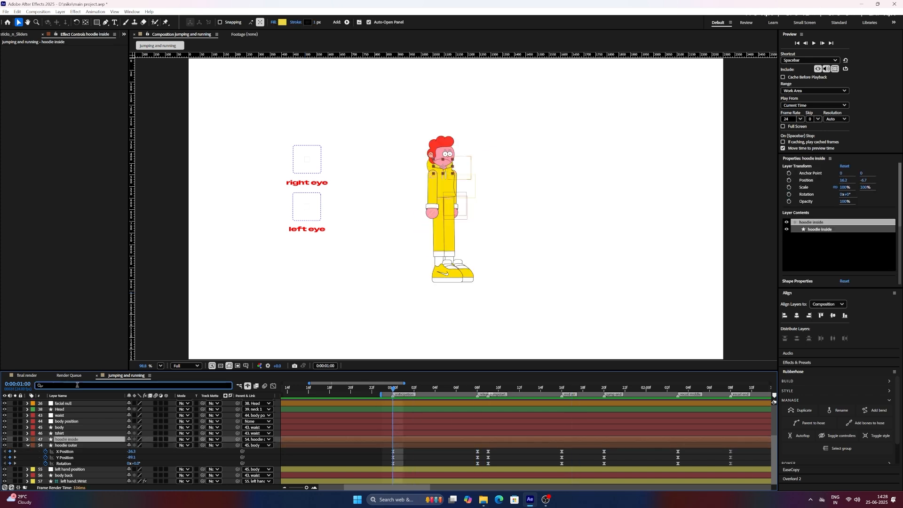